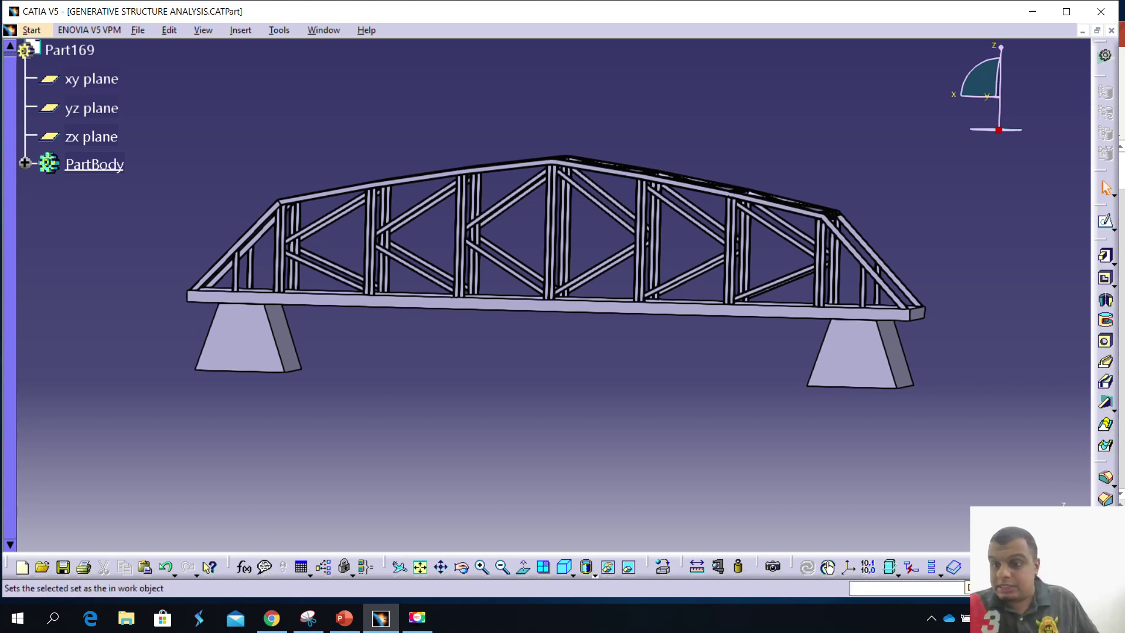
Hide the Apply Material toolbar and show it again
right_click(955, 567)
left_click(872, 490)
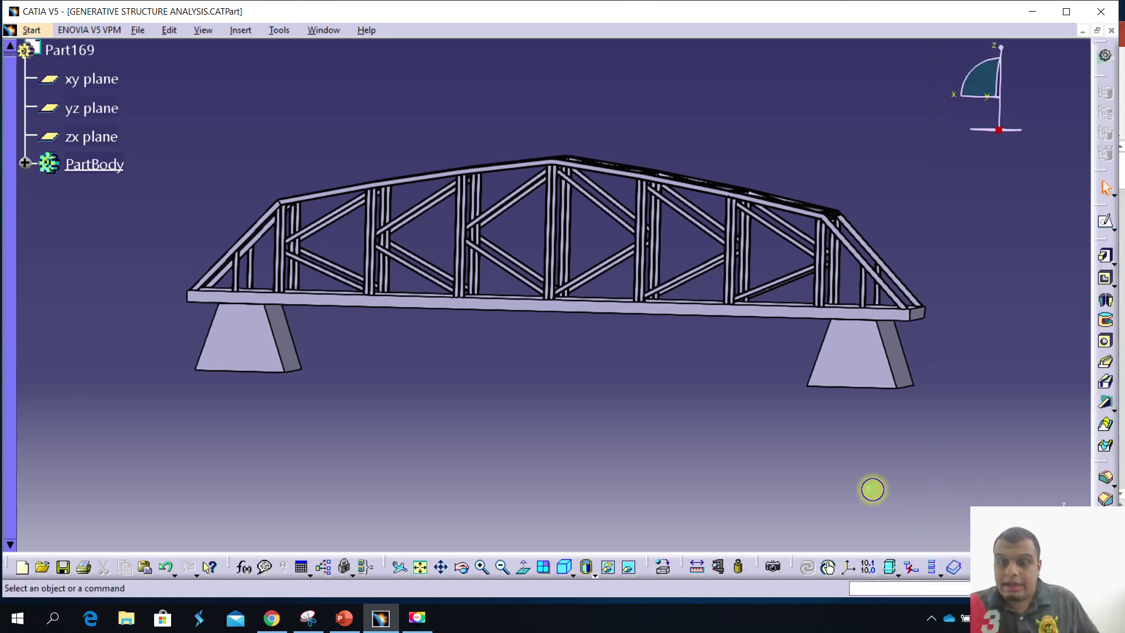
right_click(954, 566)
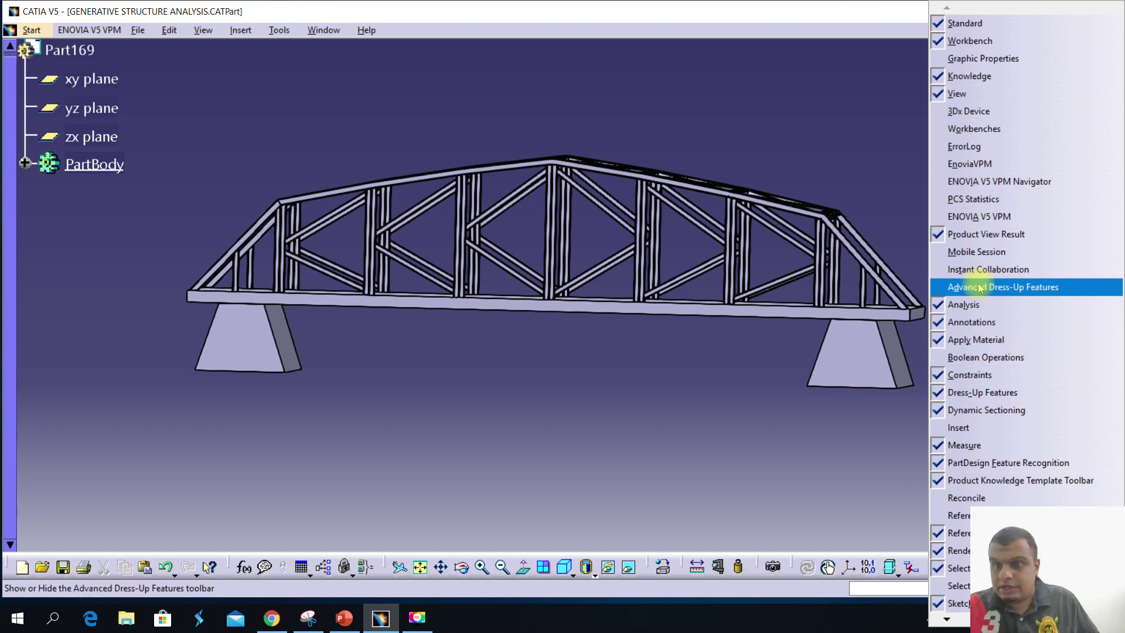
left_click(942, 344)
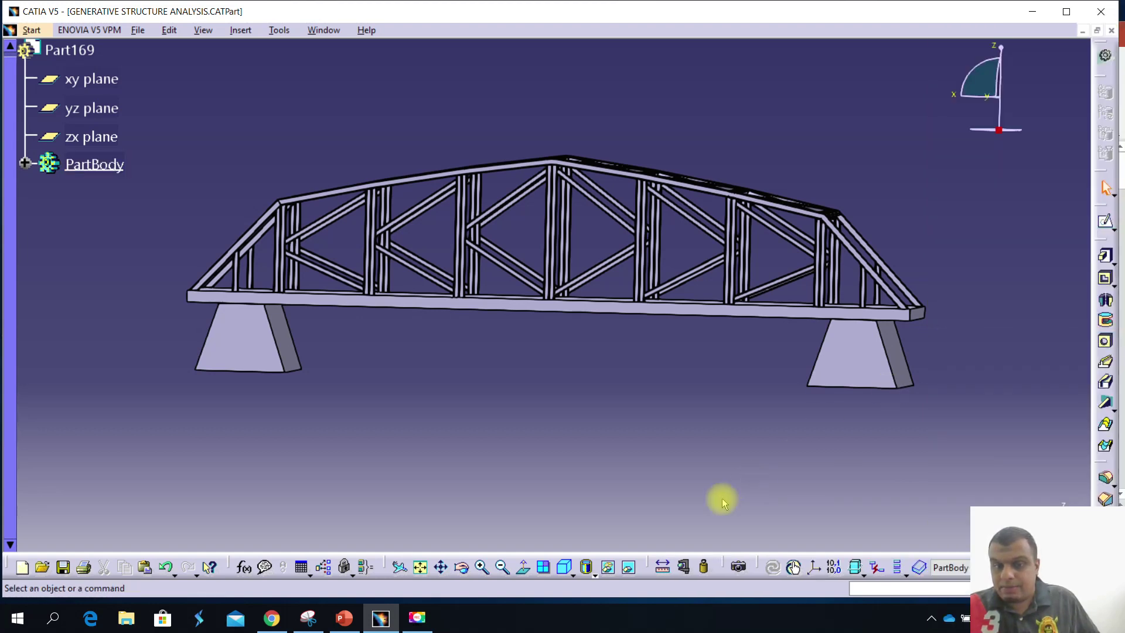
right_click(1106, 463)
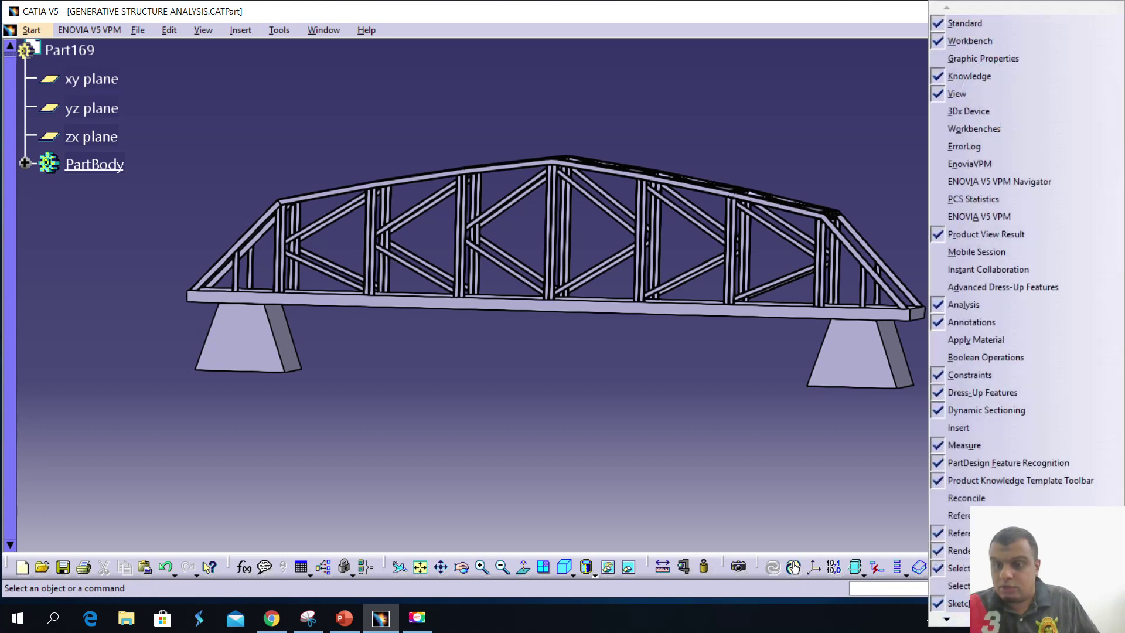
left_click(997, 340)
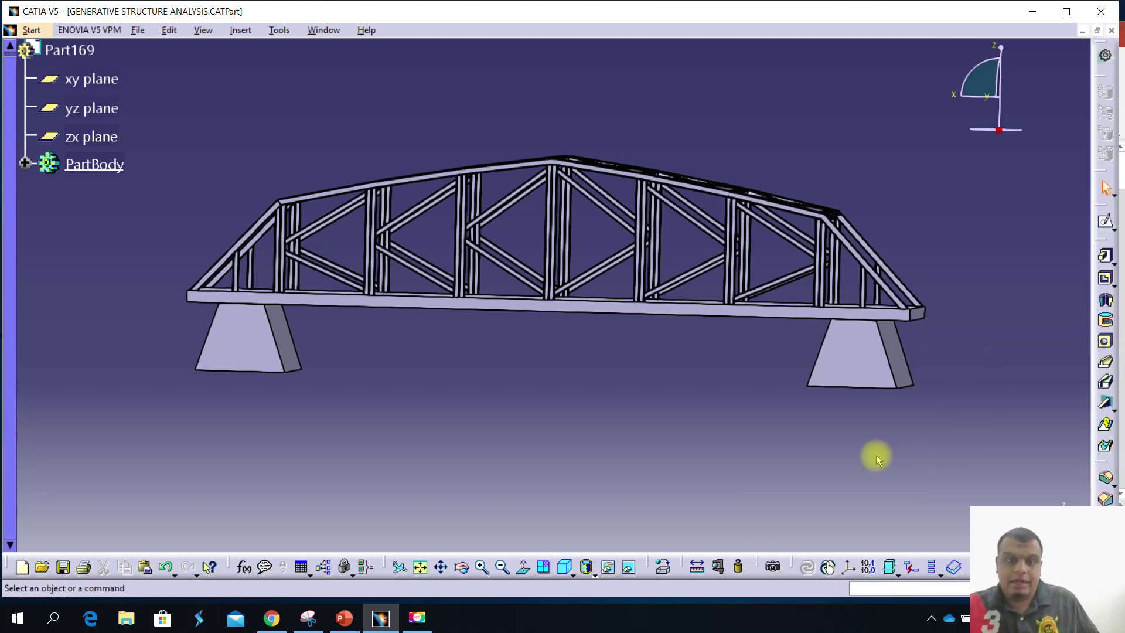
Apply the Steel material from the Metal family of the Default Material Catalog to the bridge's PartBody
left_click(668, 566)
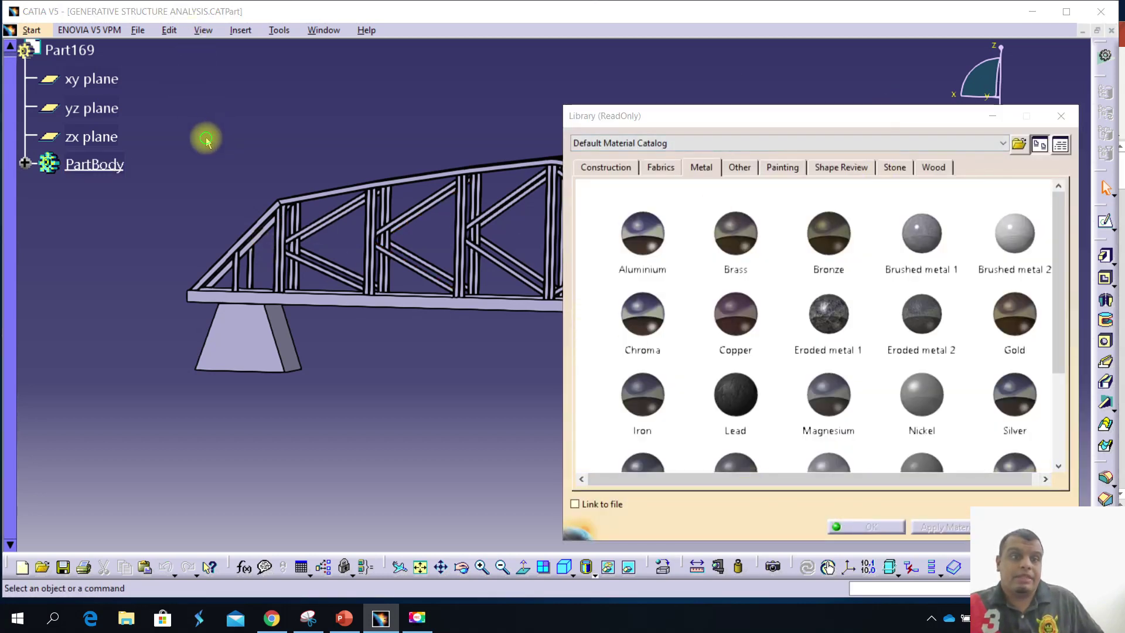
middle_click_drag(206, 139, 334, 239)
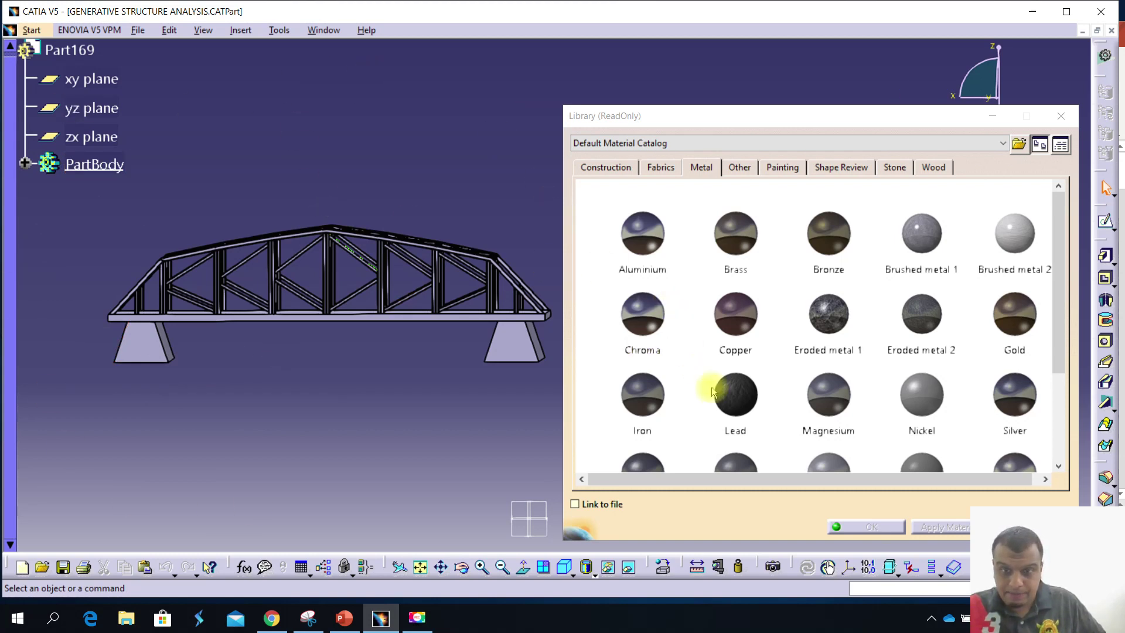
left_click(829, 314)
scroll(779, 351, "down", 1)
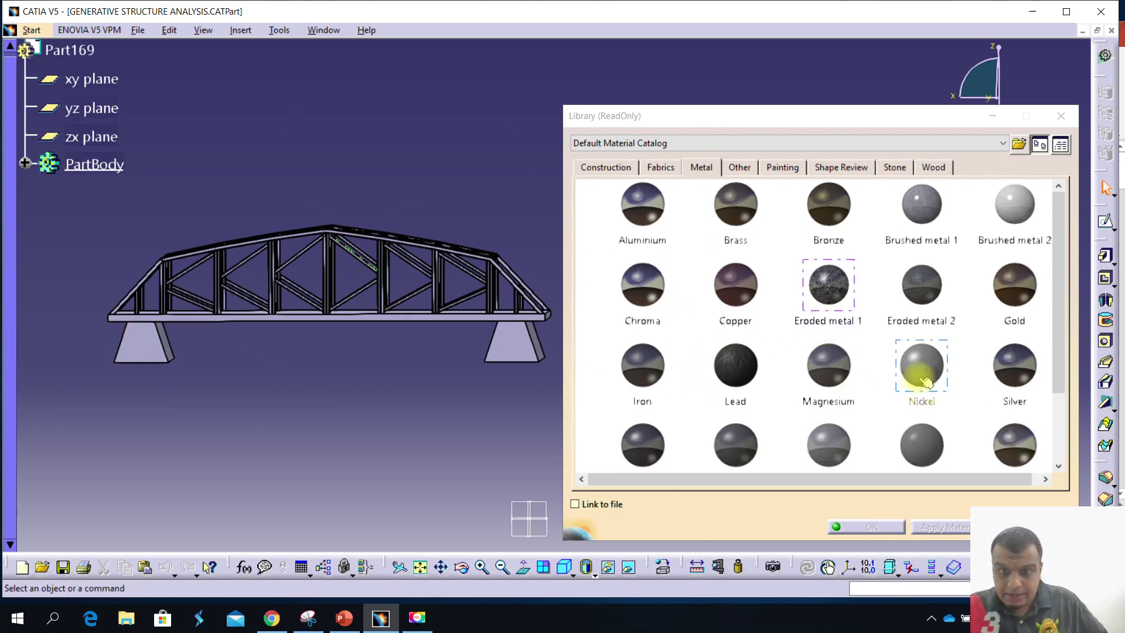
scroll(762, 389, "down", 2)
left_click(763, 392)
left_click(643, 388)
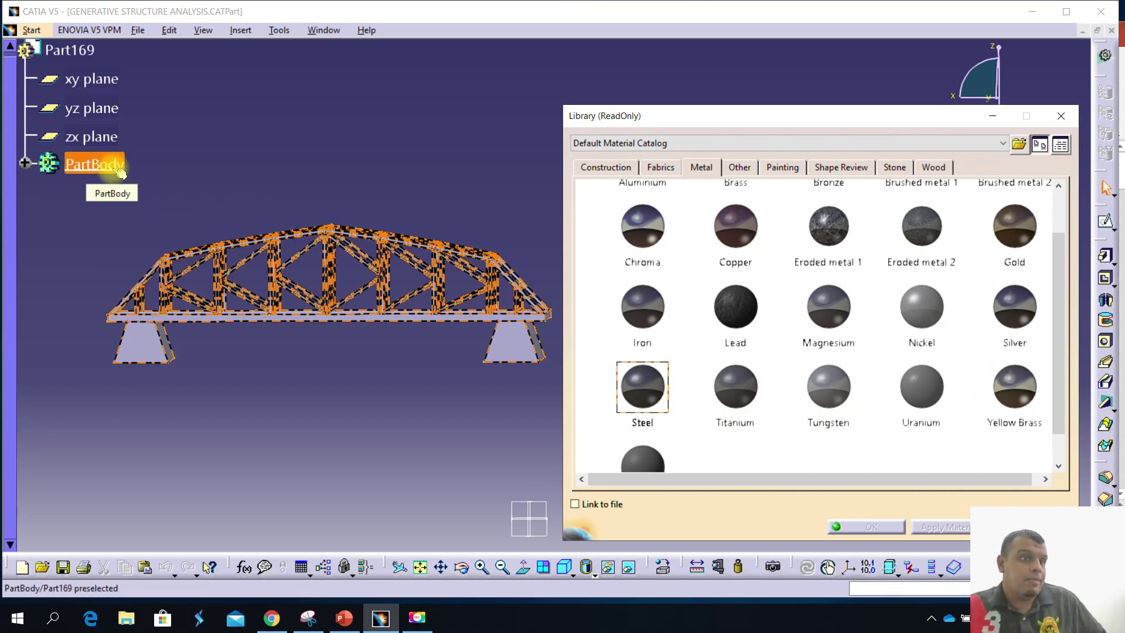
left_click(117, 167)
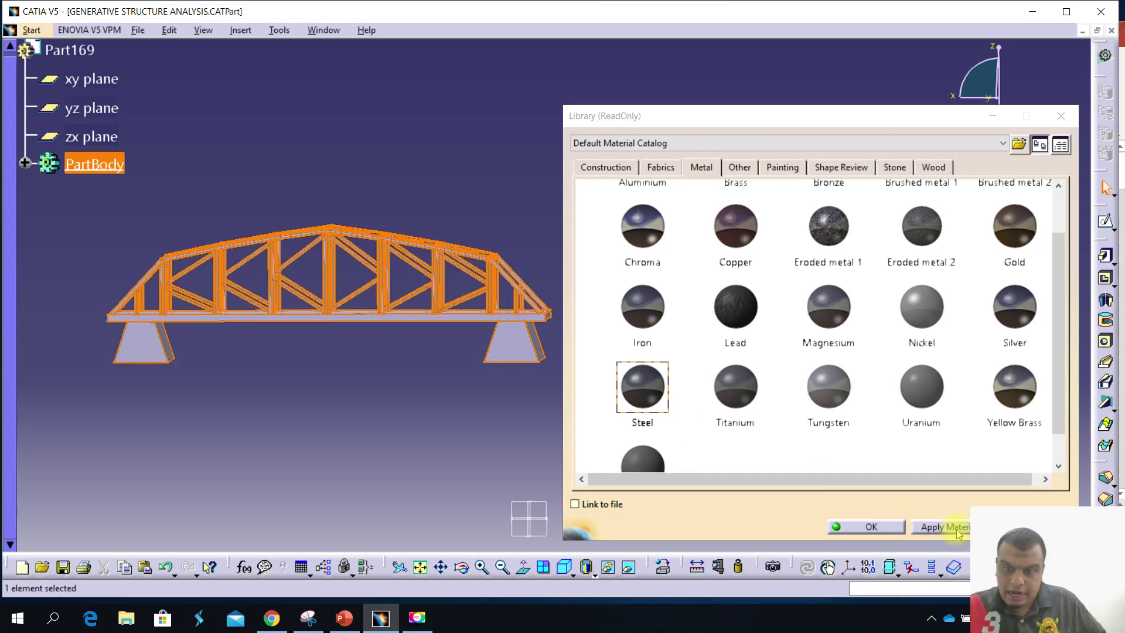
left_click(938, 526)
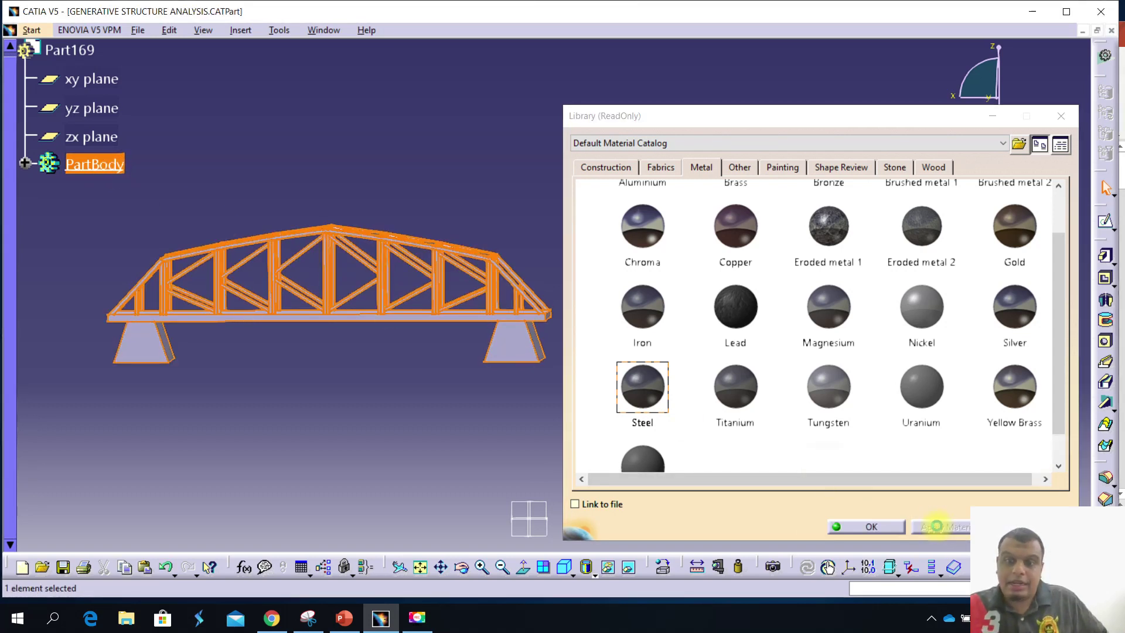
left_click(874, 527)
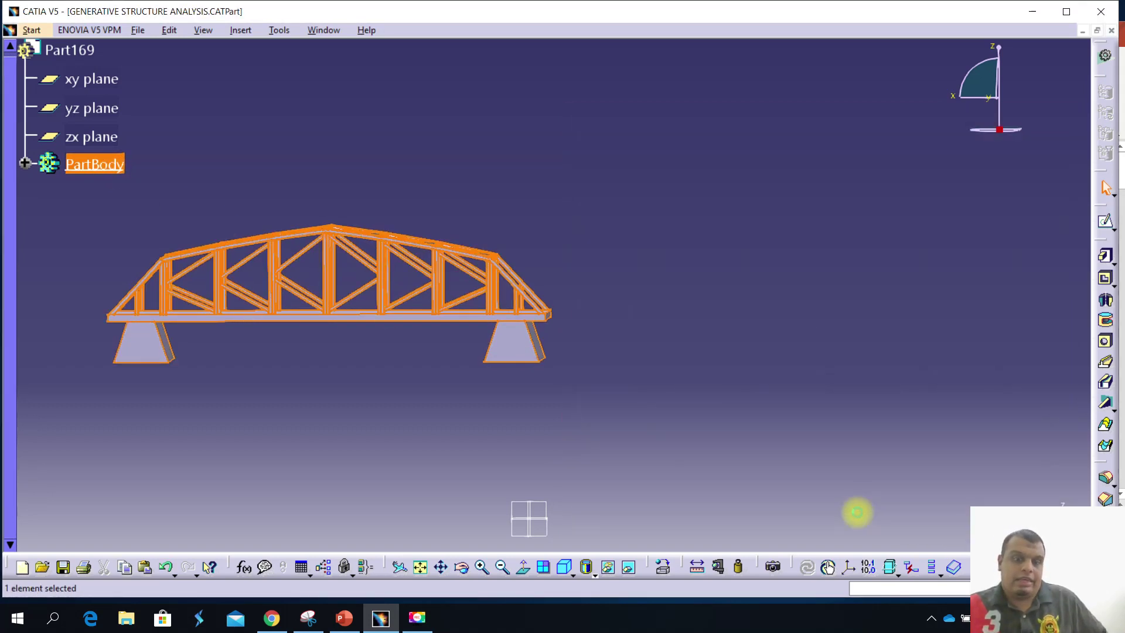
Expand PartBody in the specification tree and display the bridge in Shading with Material mode to inspect its steel appearance
middle_click_drag(455, 452, 609, 414)
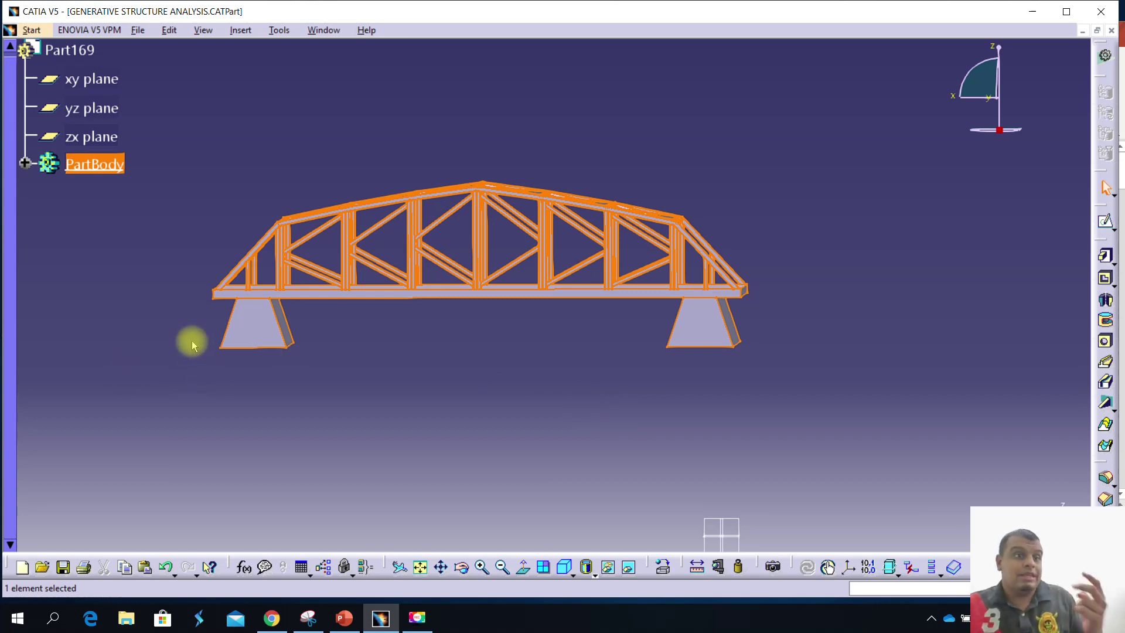
left_click(25, 164)
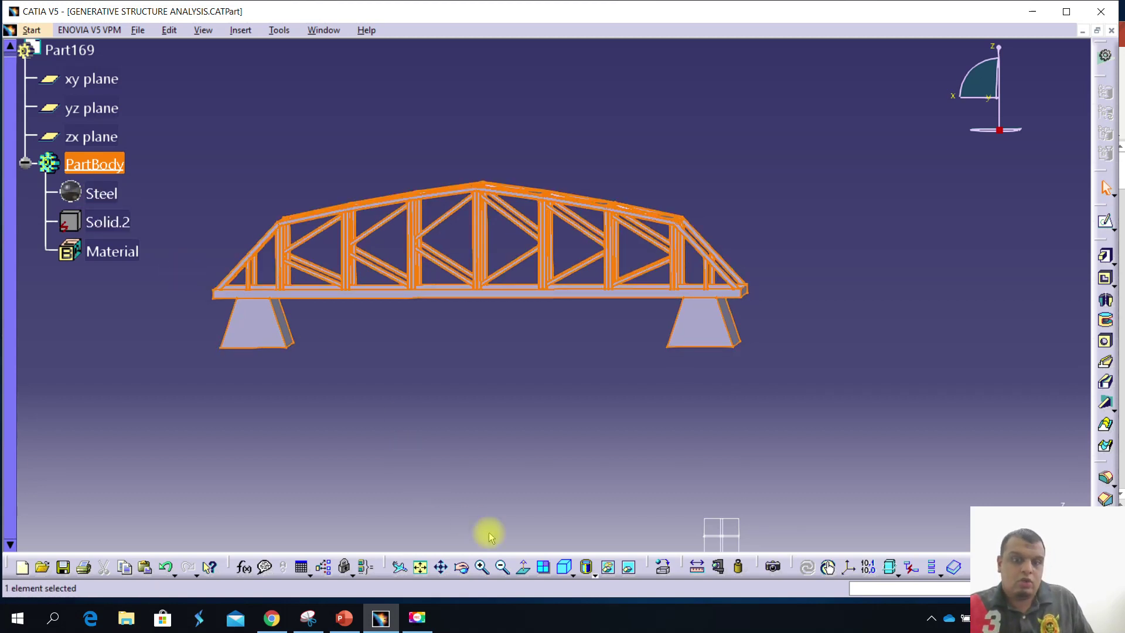
left_click(591, 573)
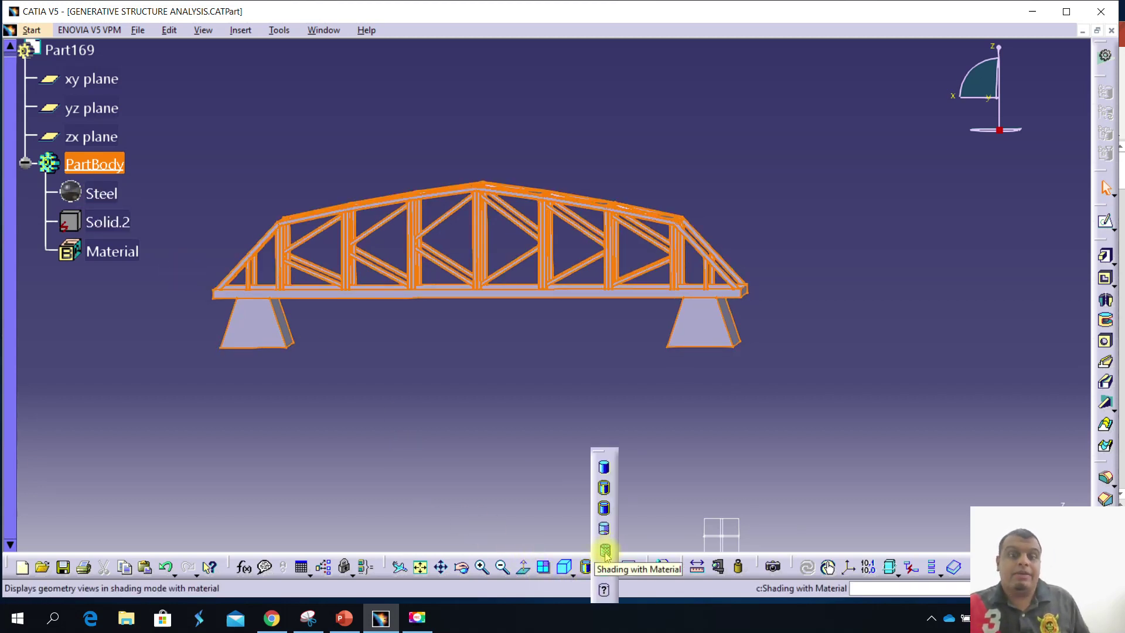
left_click(604, 529)
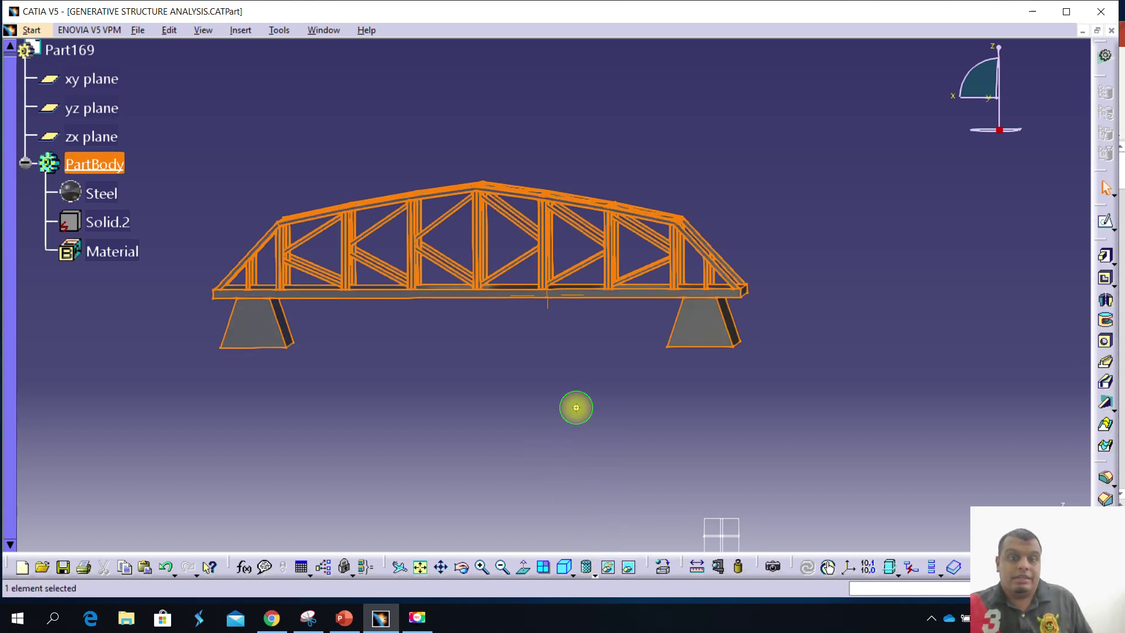
middle_click_drag(575, 404, 560, 454)
scroll(481, 405, "down", 2)
left_click(402, 349)
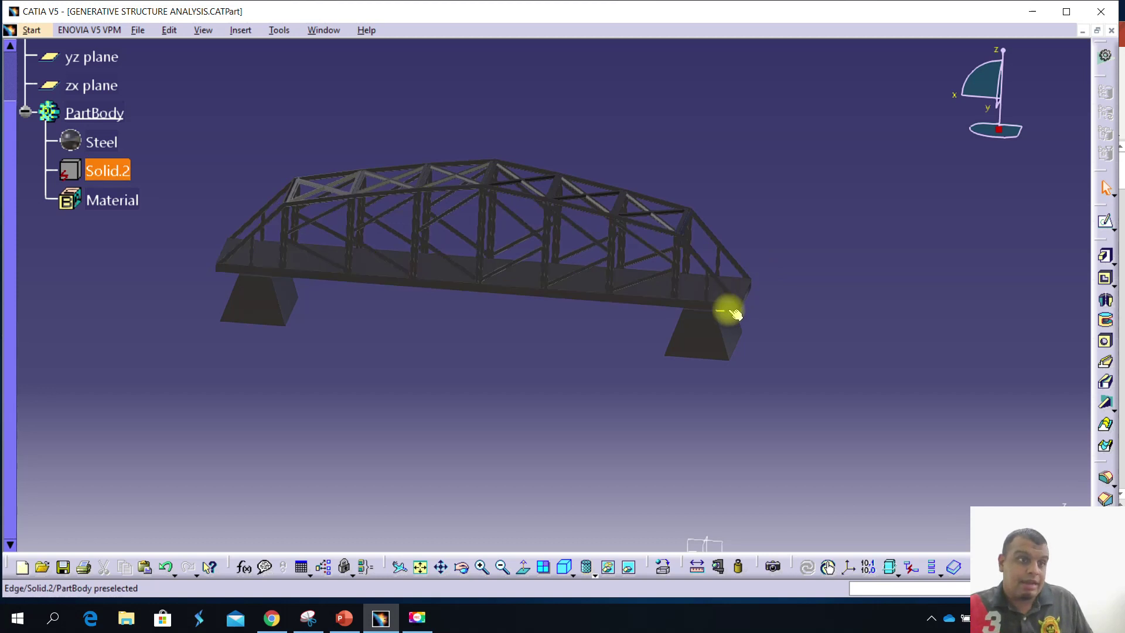
Switch the bridge's display back to Shading with Edges
left_click(593, 574)
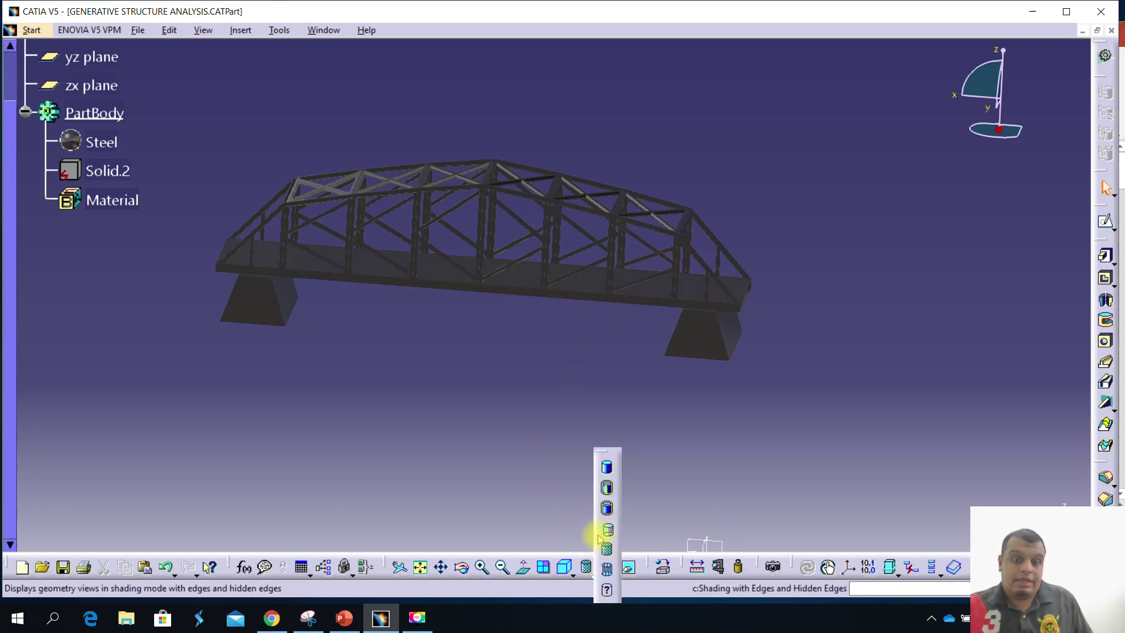
left_click(607, 491)
mouse_move(287, 381)
middle_mouse_down()
mouse_move(424, 402)
mouse_move(413, 319)
mouse_move(181, 314)
mouse_move(254, 340)
mouse_move(527, 289)
mouse_move(498, 321)
middle_mouse_up()
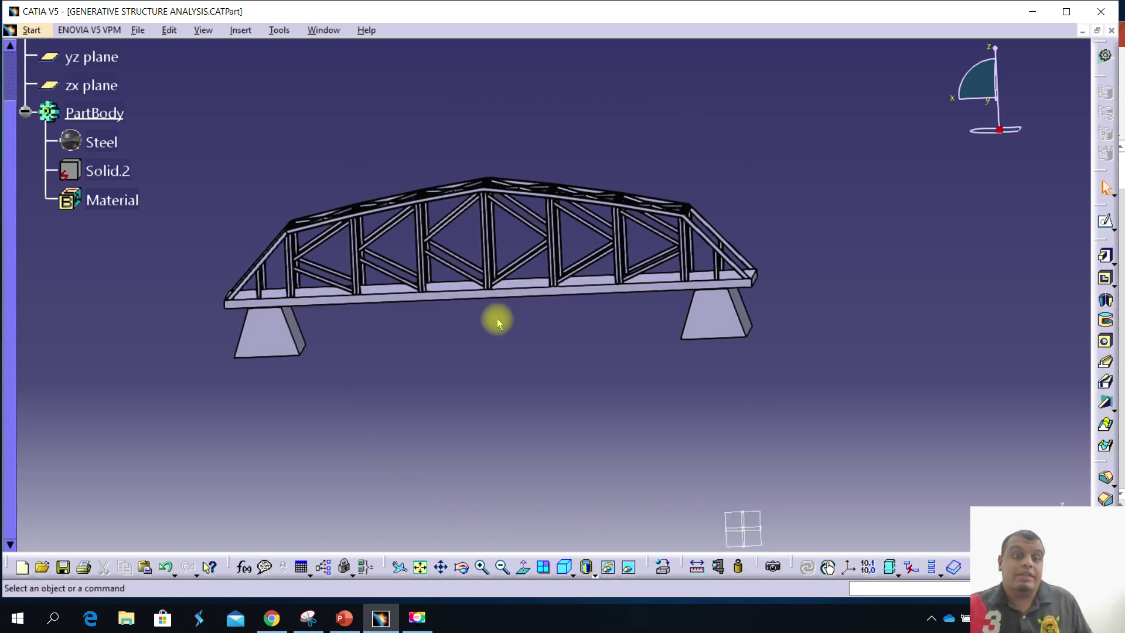
Switch to Chrome, search the web for MATWEB in a new tab and open the MatWeb.com Free Material Search site
left_click(272, 618)
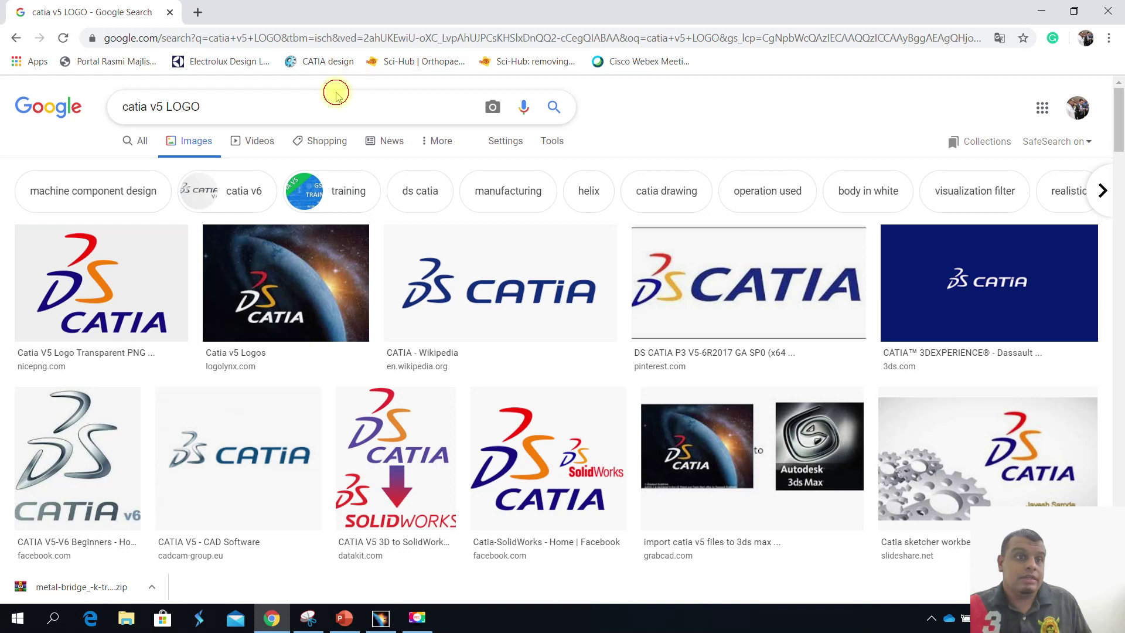
left_click(185, 13)
left_click(173, 38)
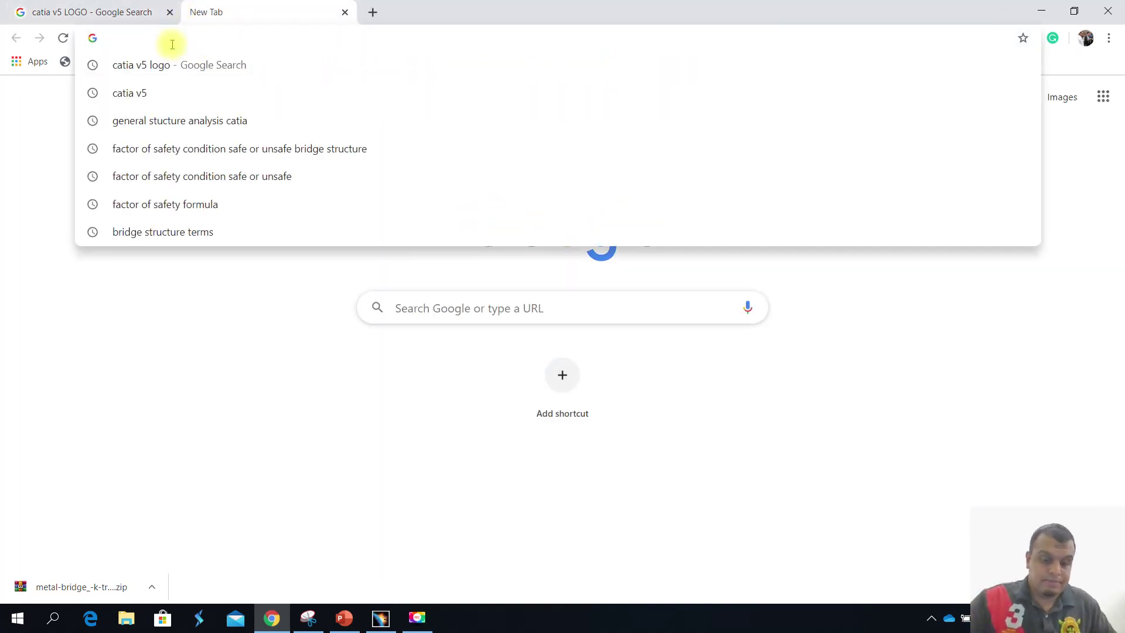
type("M")
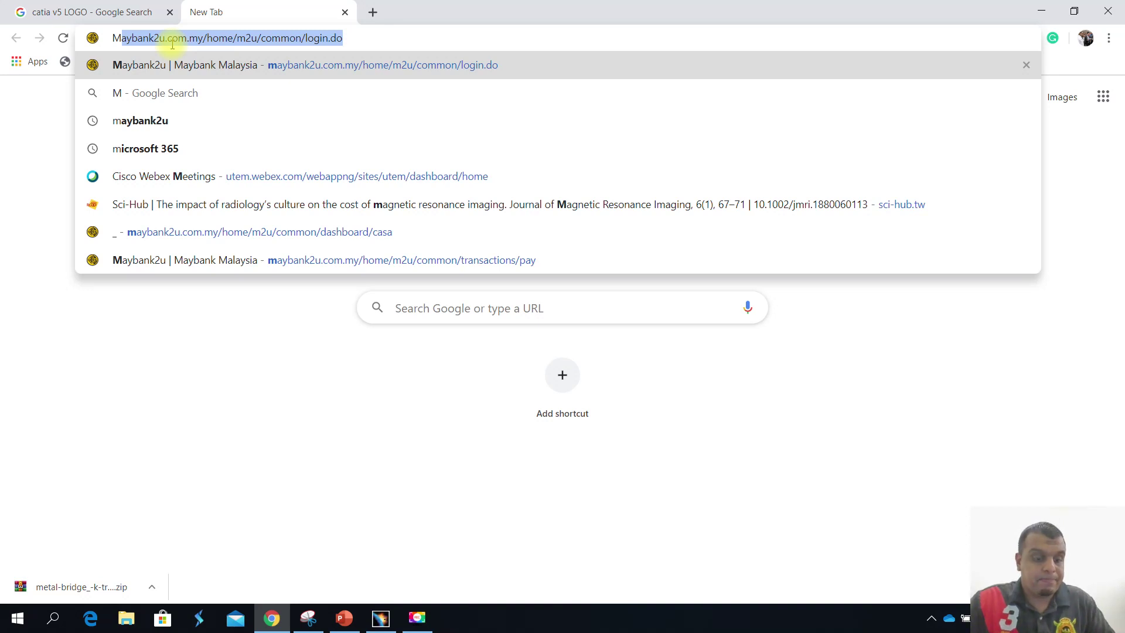
type("AT")
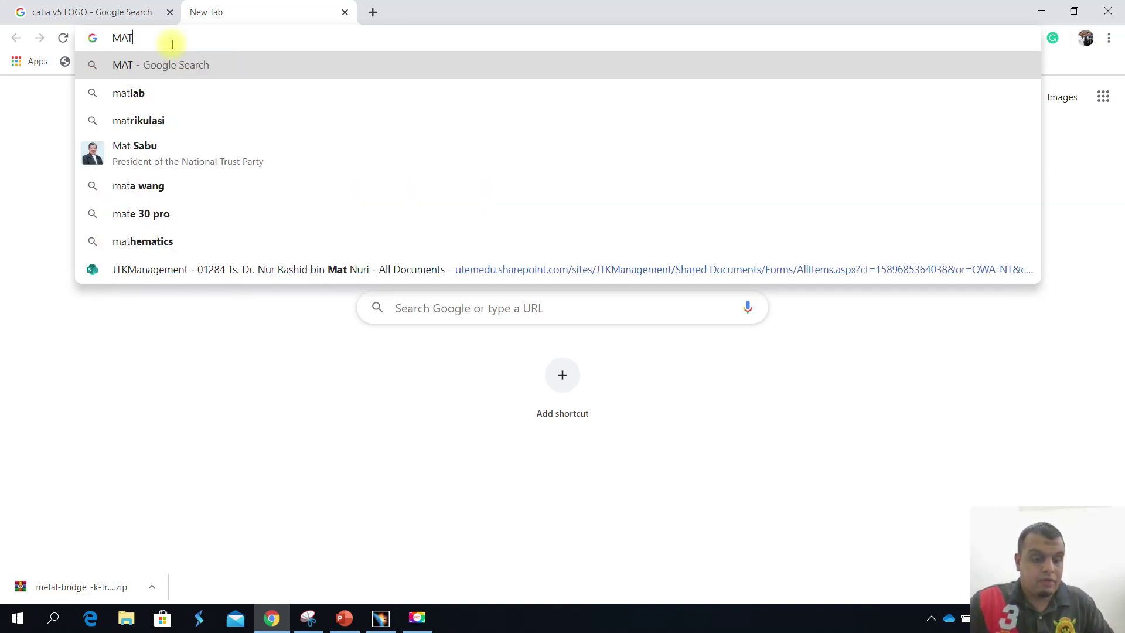
type("WEB")
key("Return")
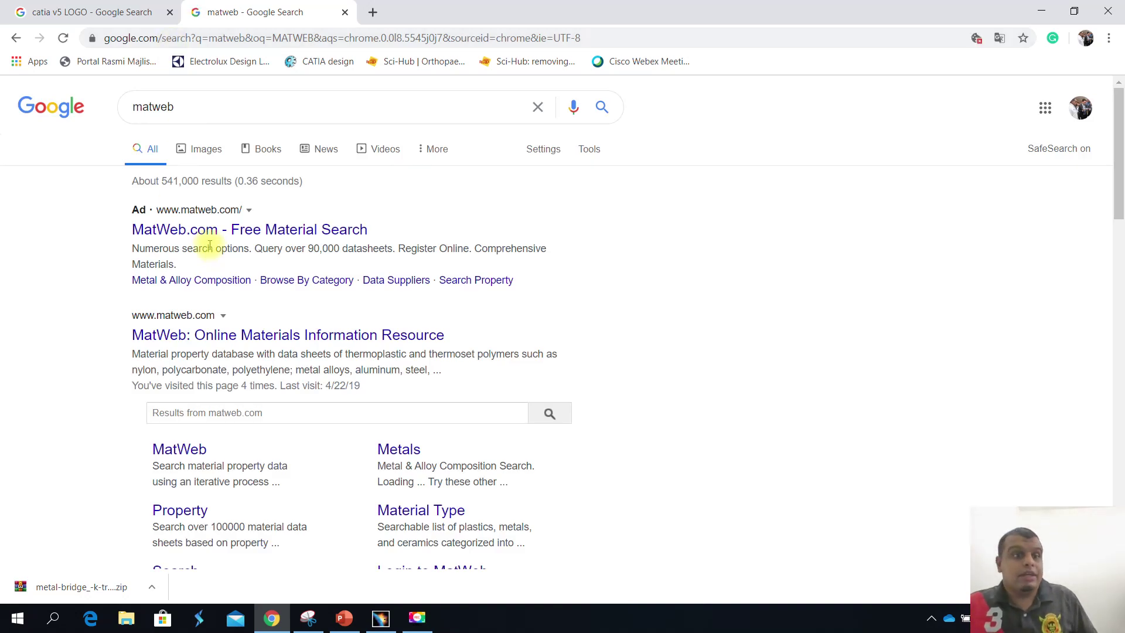
left_click(203, 235)
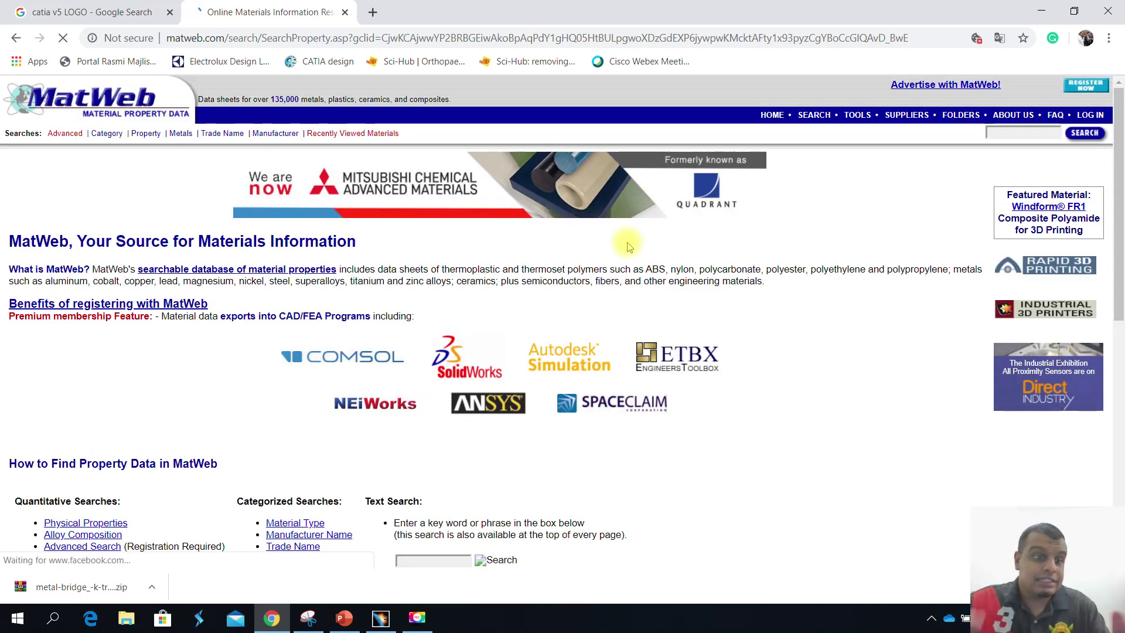
Try a MatWeb text search for STEEL, return to the search page and retry the search
scroll(407, 426, "down", 3)
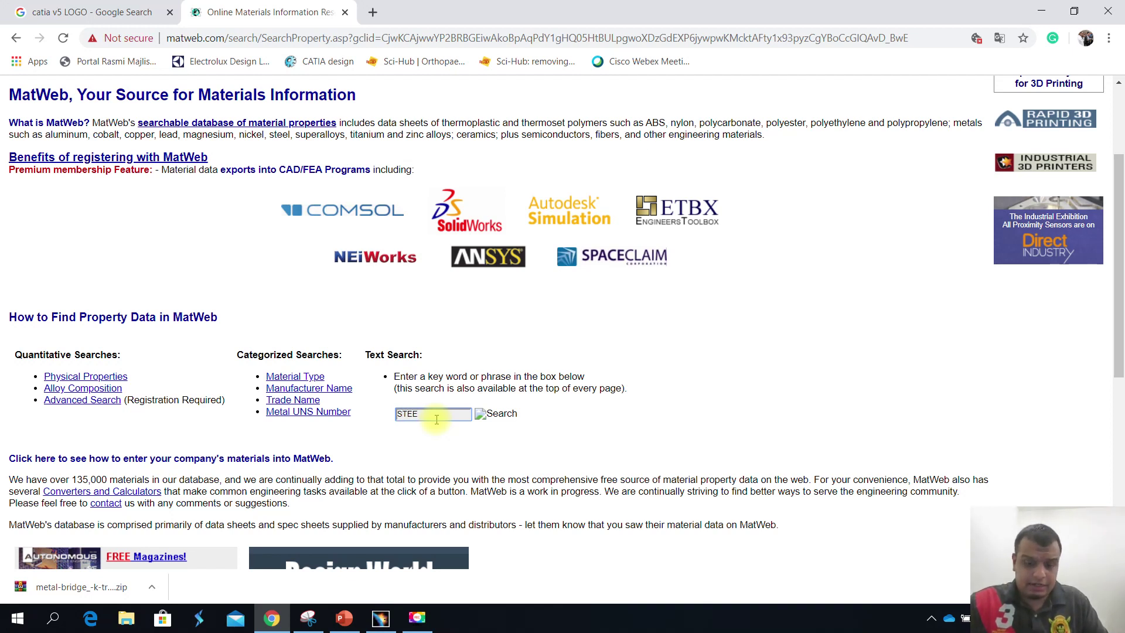
key("Return")
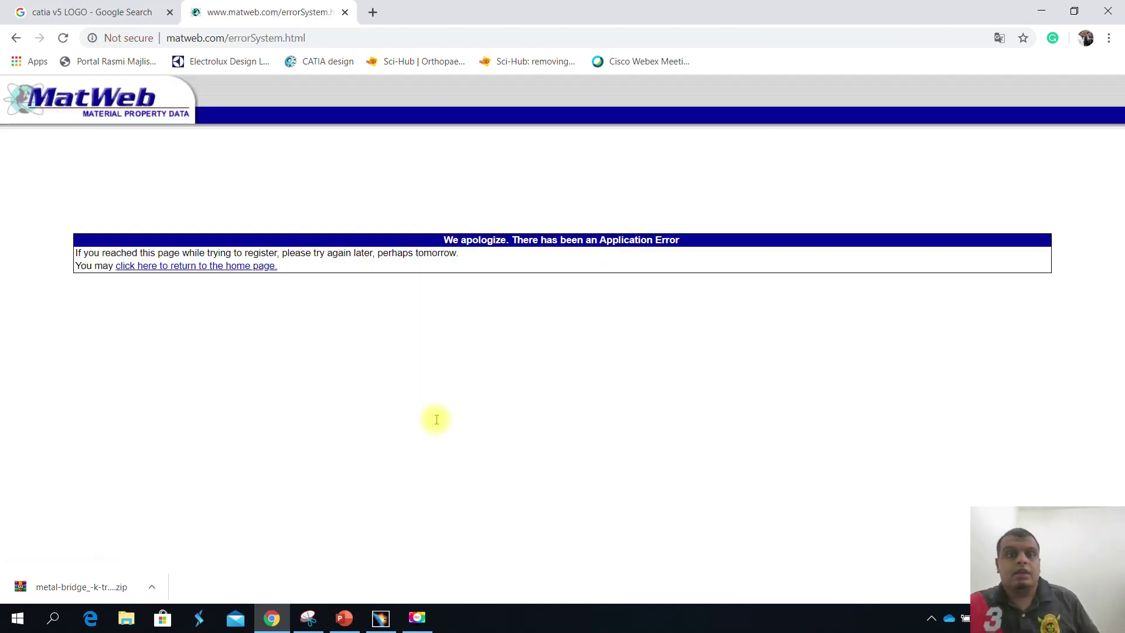
left_click(16, 41)
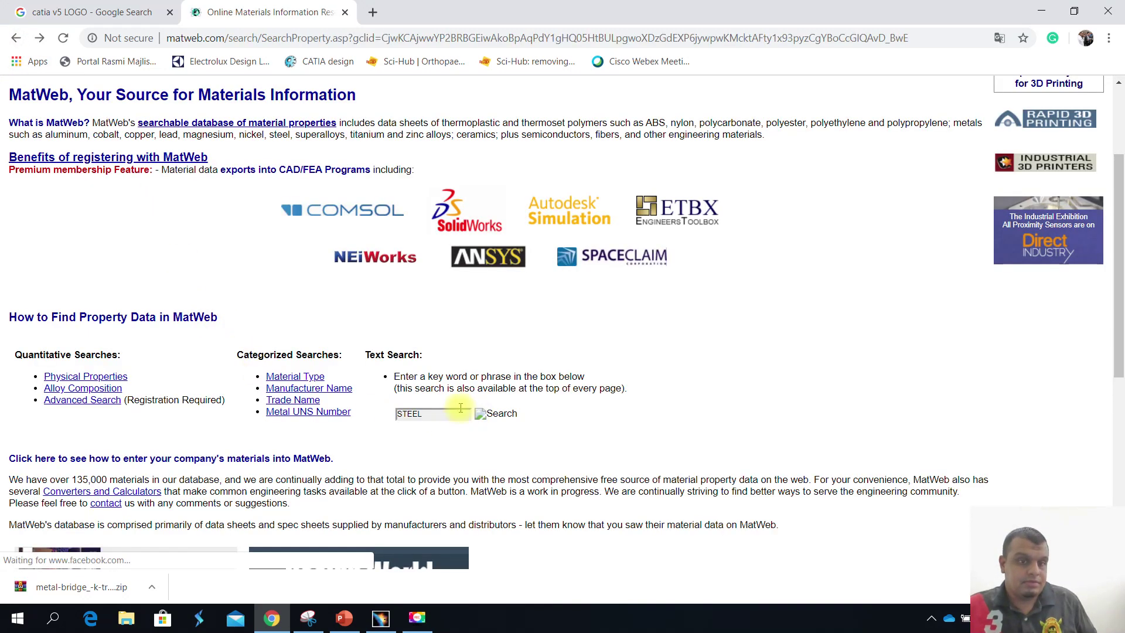
scroll(433, 416, "down", 1)
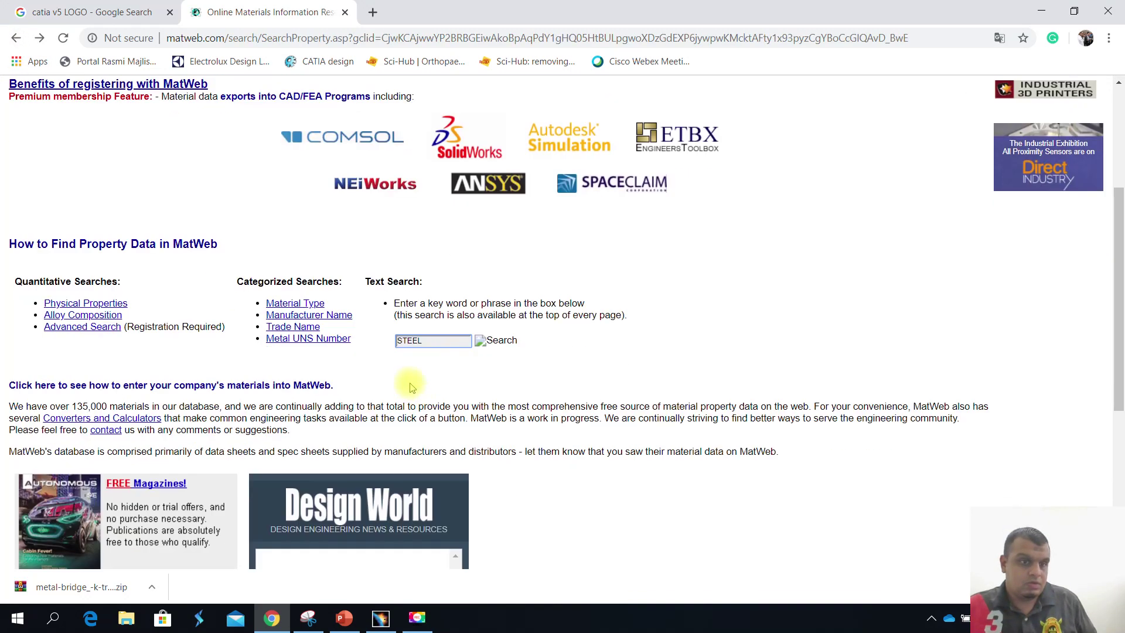
double_click(431, 345)
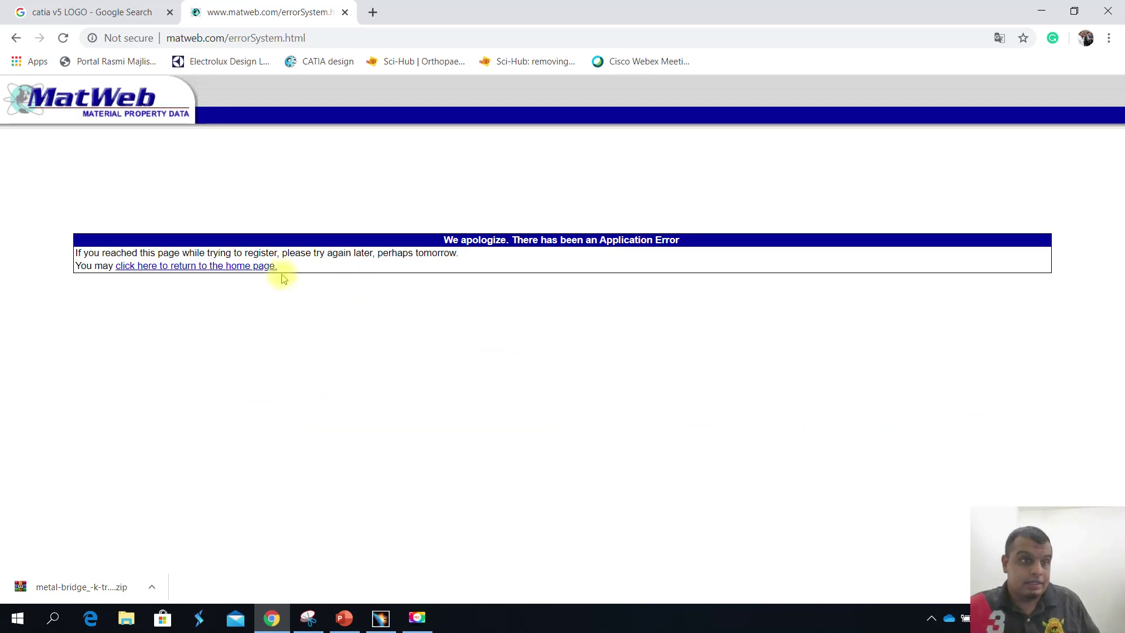
Return to the MatWeb home page, look over its material search options and switch back to CATIA
left_click(250, 266)
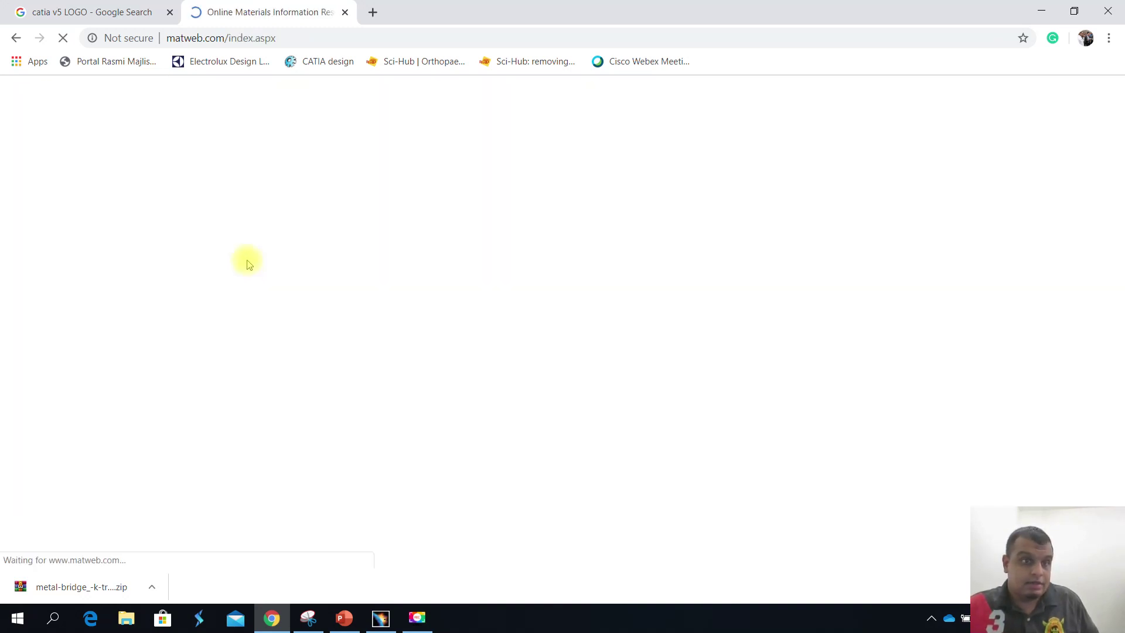
scroll(275, 312, "down", 2)
scroll(275, 312, "down", 7)
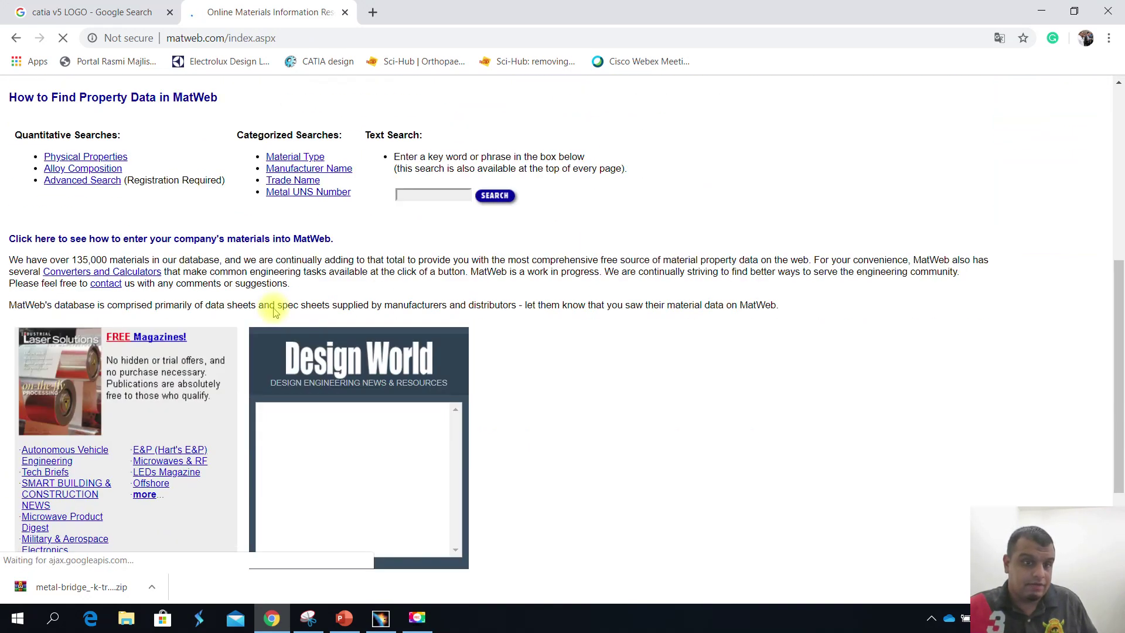
scroll(125, 326, "up", 9)
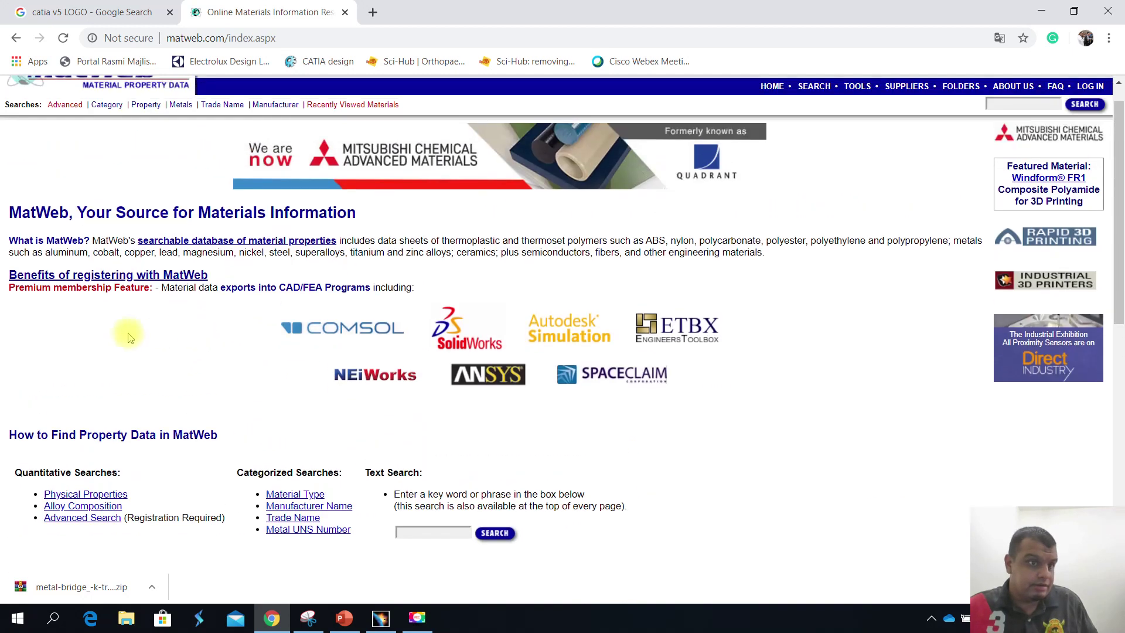
scroll(76, 321, "up", 1)
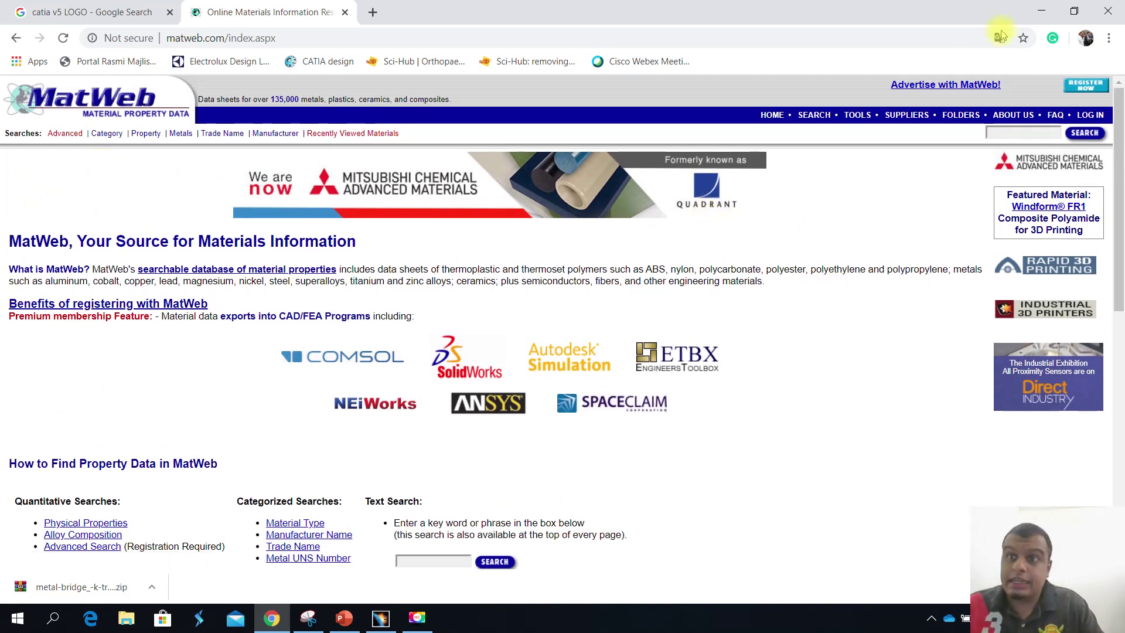
left_click(1038, 8)
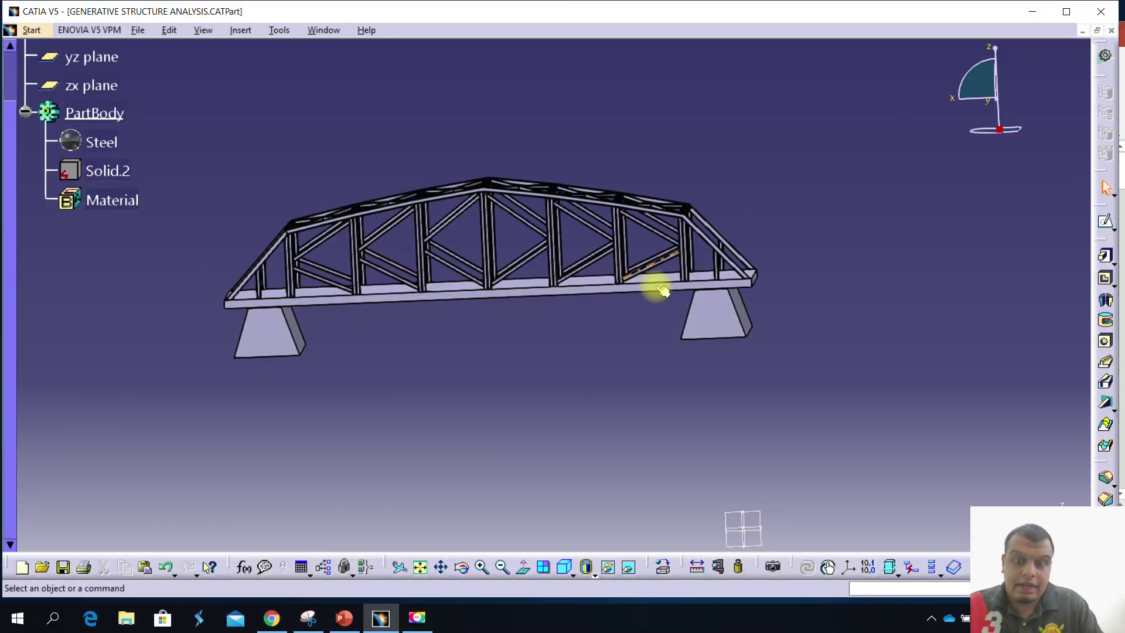
Open the properties of the Steel material under PartBody and review its structural properties for analysis, leaving the values as they are
middle_click_drag(658, 292, 642, 341)
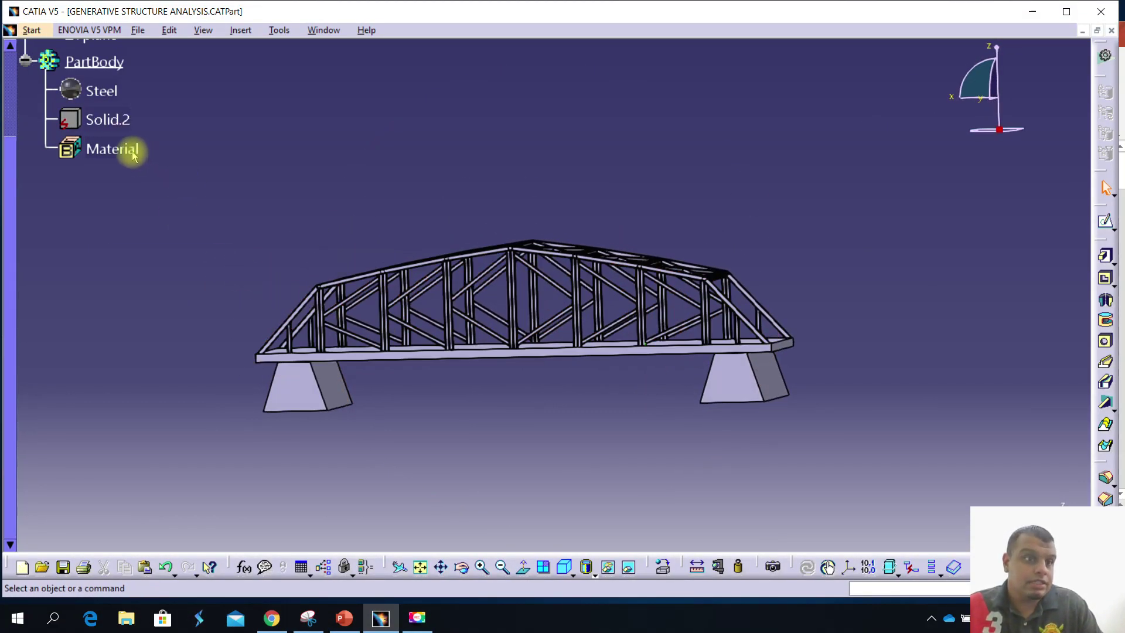
right_click(102, 150)
left_click(103, 91)
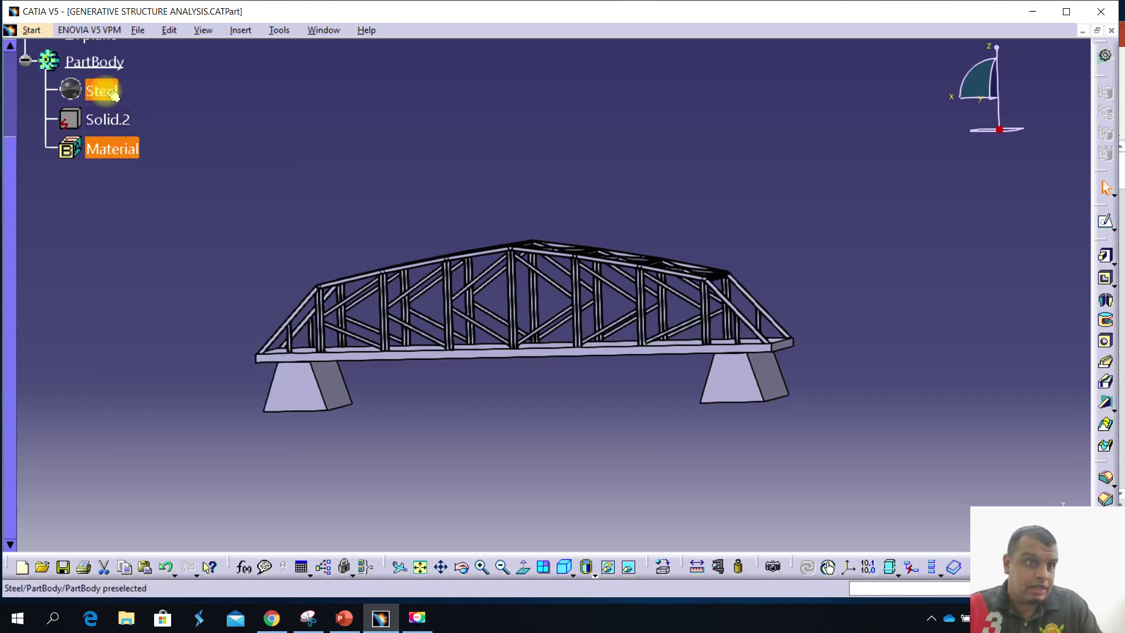
right_click(102, 90)
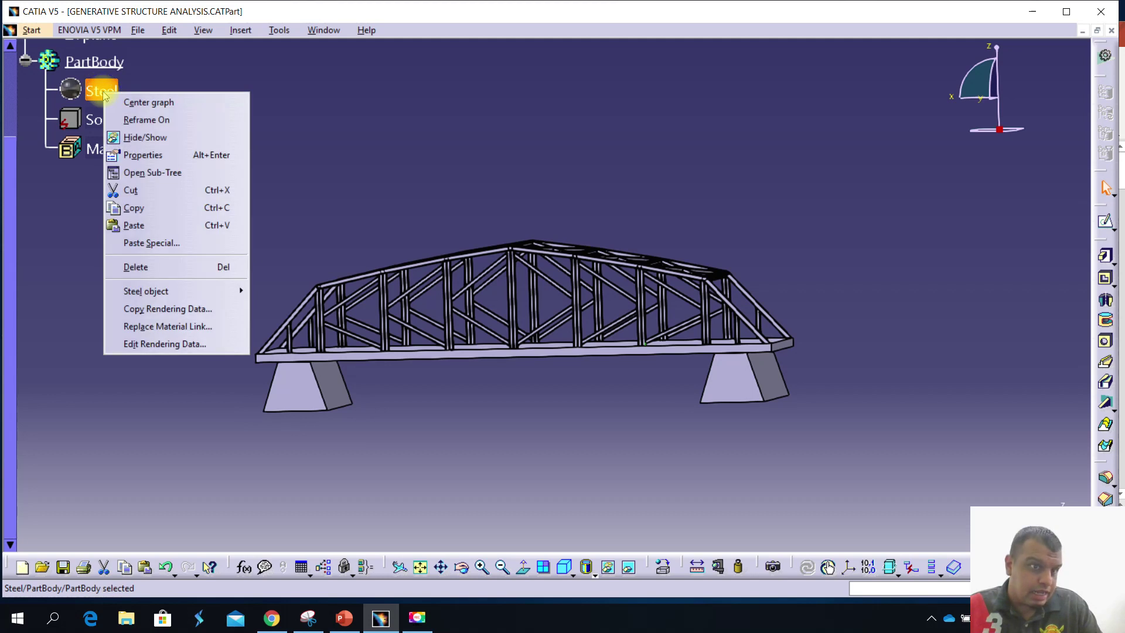
left_click(182, 163)
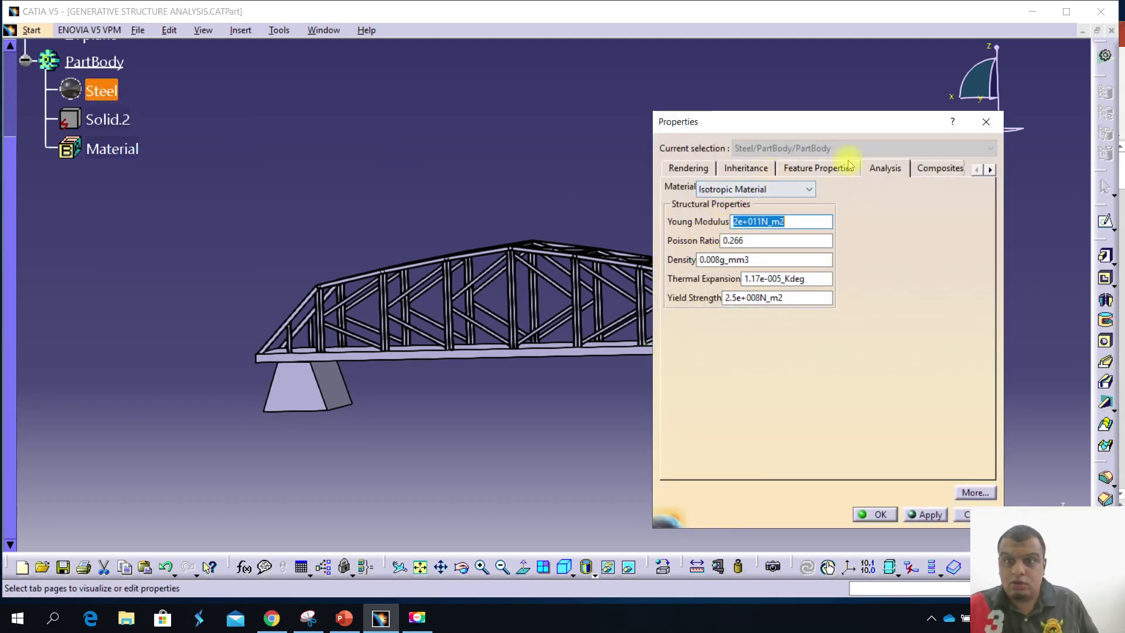
left_click(873, 165)
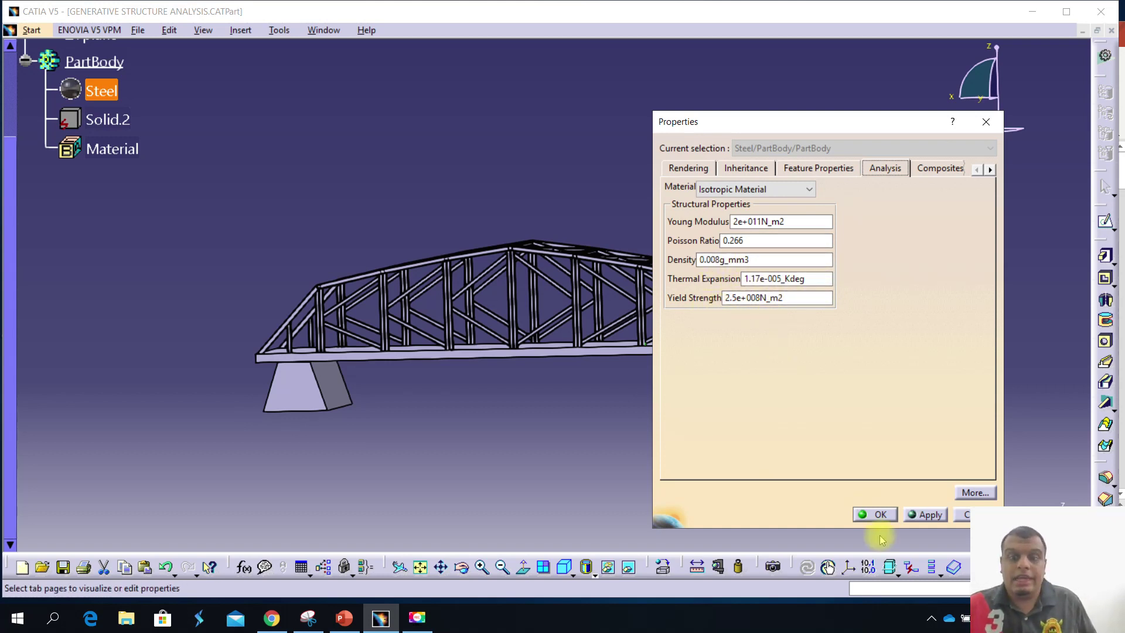
left_click(870, 514)
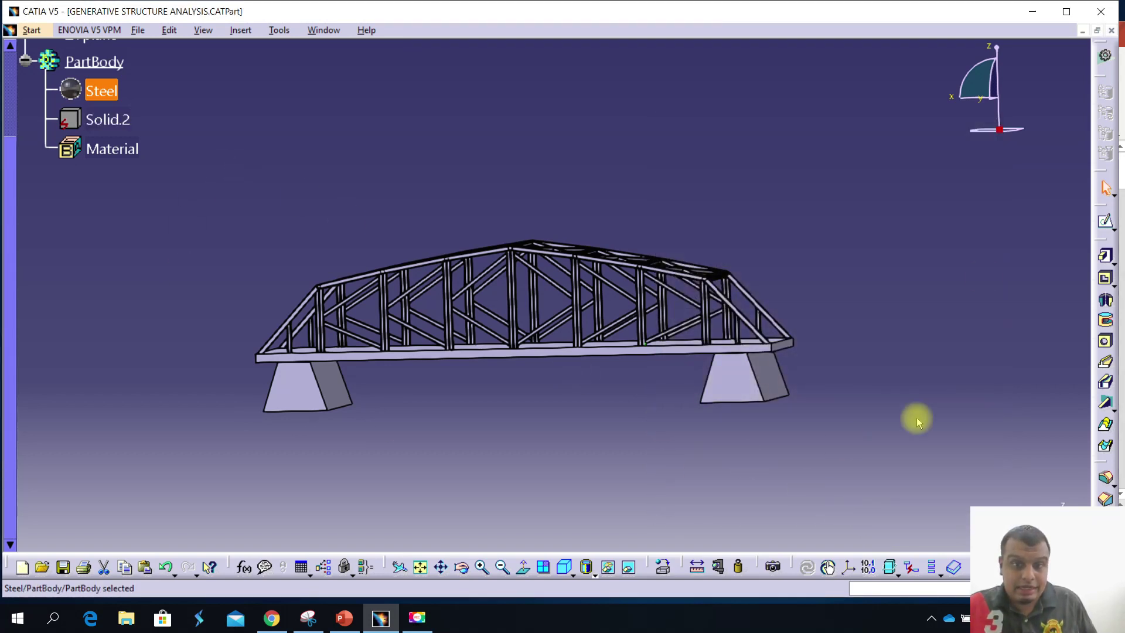
Start the Generative Structural Analysis workbench for the bridge part and create a Static Analysis case
middle_click_drag(538, 291, 521, 240)
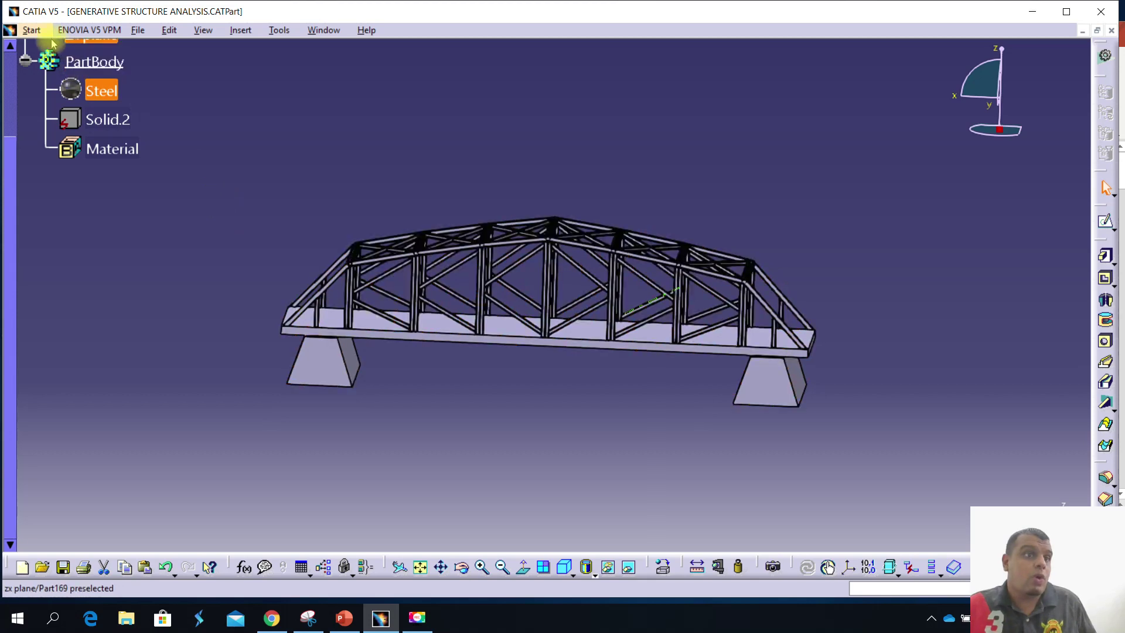
left_click(30, 32)
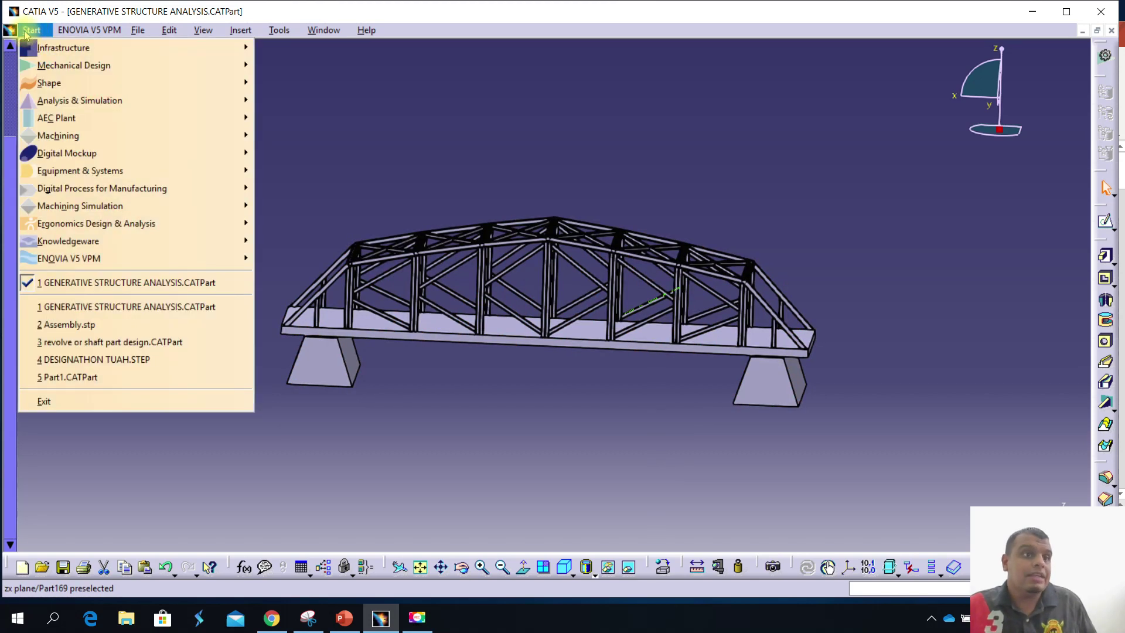
mouse_move(75, 104)
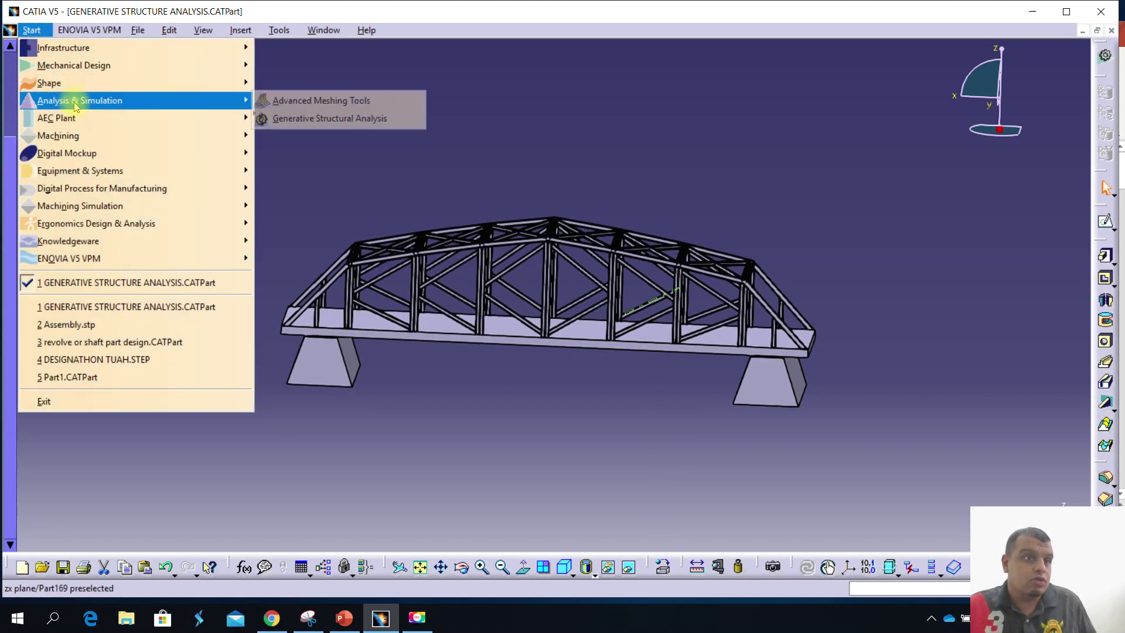
left_click(274, 120)
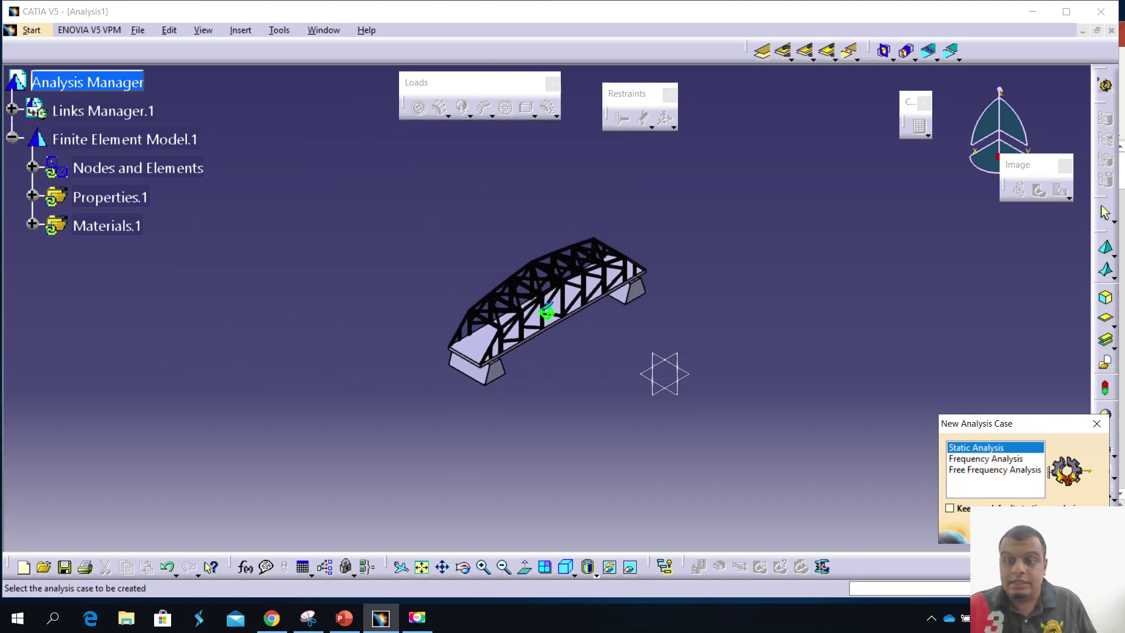
key("Return")
middle_click_drag(535, 422, 361, 390)
middle_click_drag(714, 444, 575, 359)
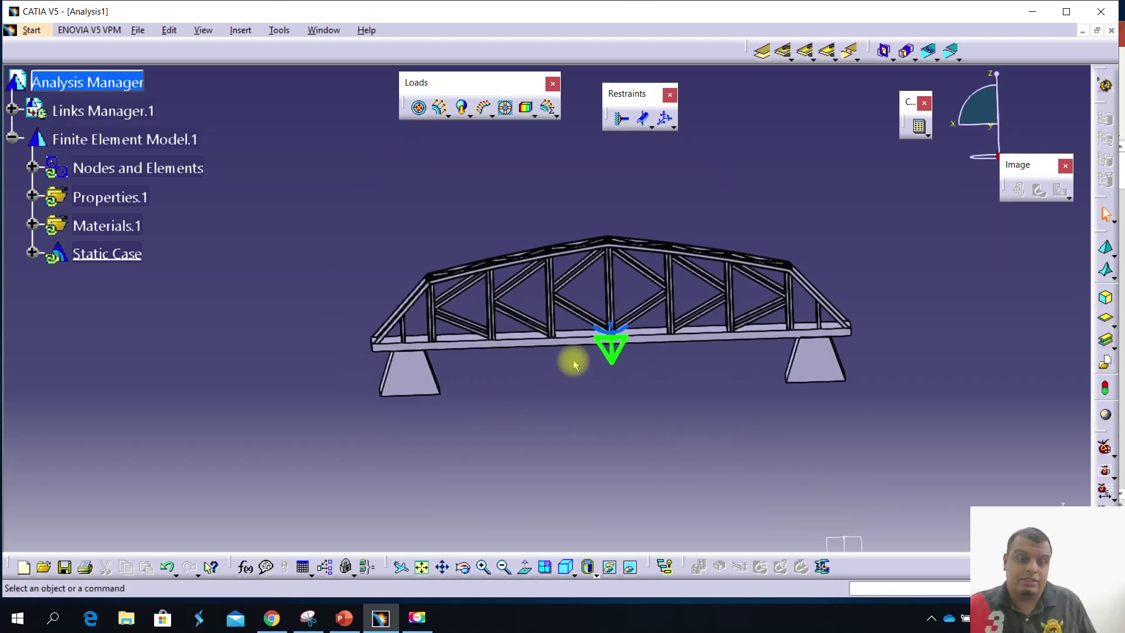
Switch to PowerPoint, examine the supports and loads on the Bridge Analysis Condition slide, and return to CATIA
left_click(344, 617)
left_click(123, 375)
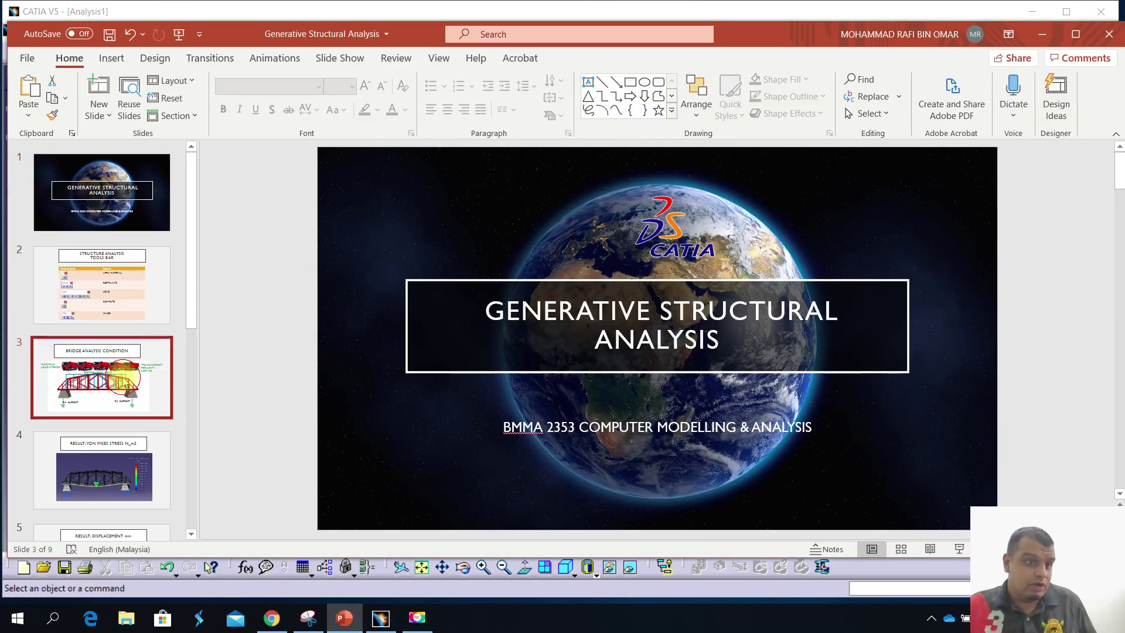
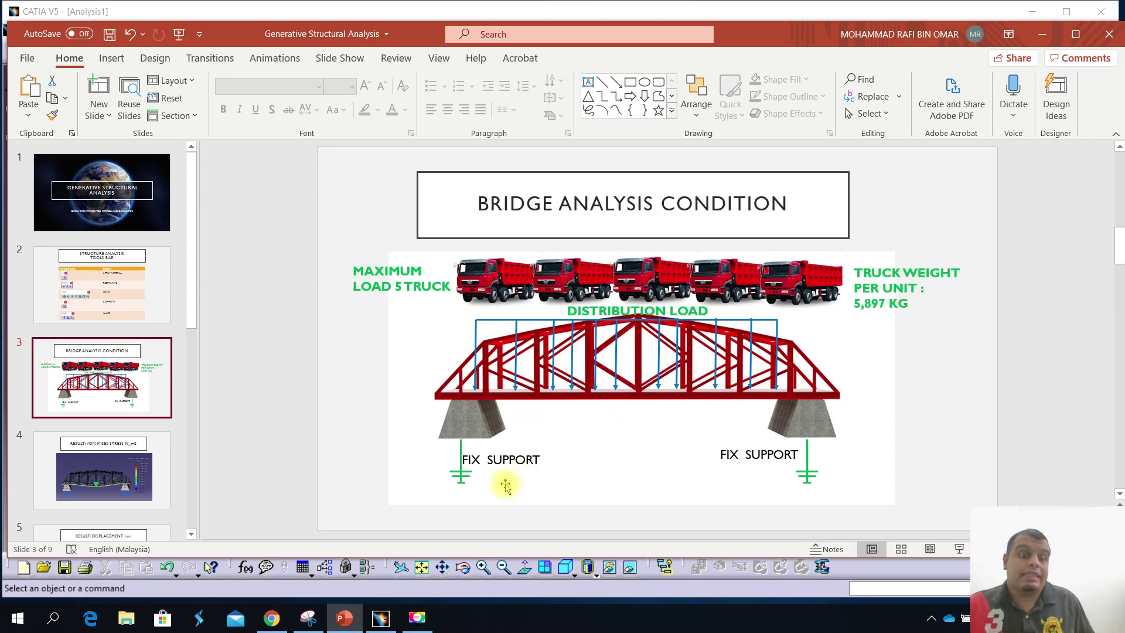
left_click(385, 620)
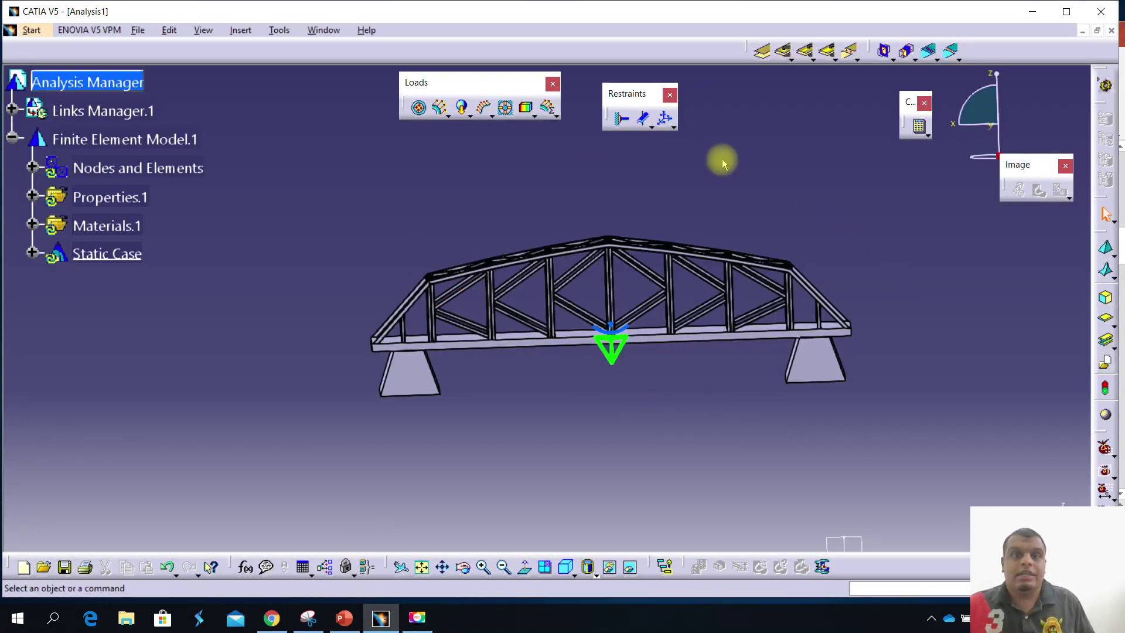
Apply a Clamp restraint to the underside faces of both bridge piers
middle_click_drag(712, 249, 665, 199)
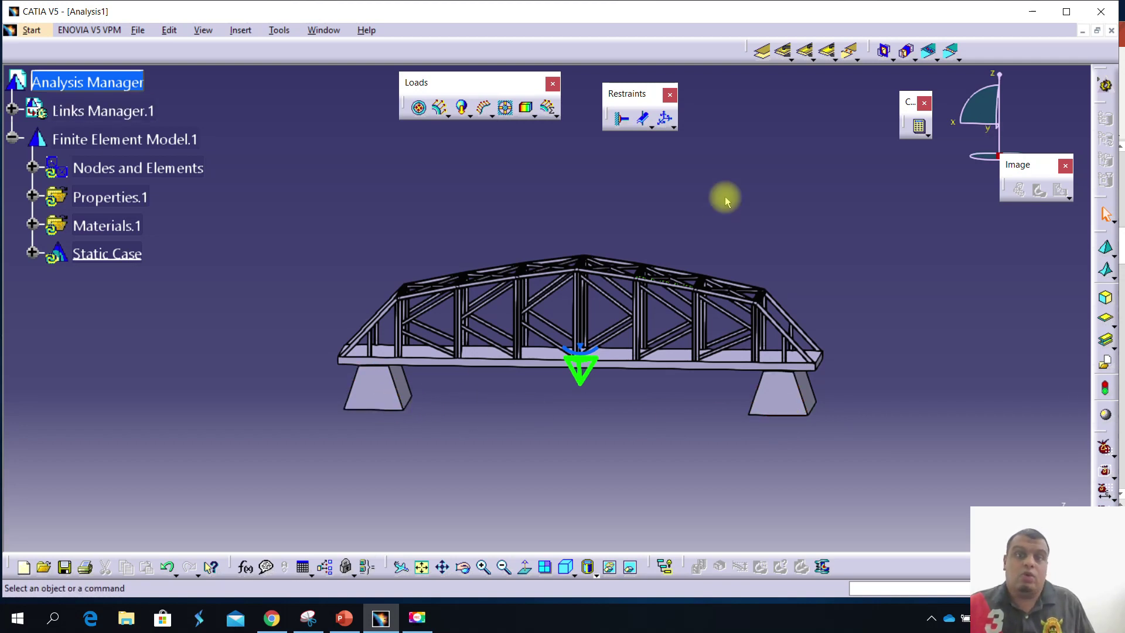
left_click(622, 122)
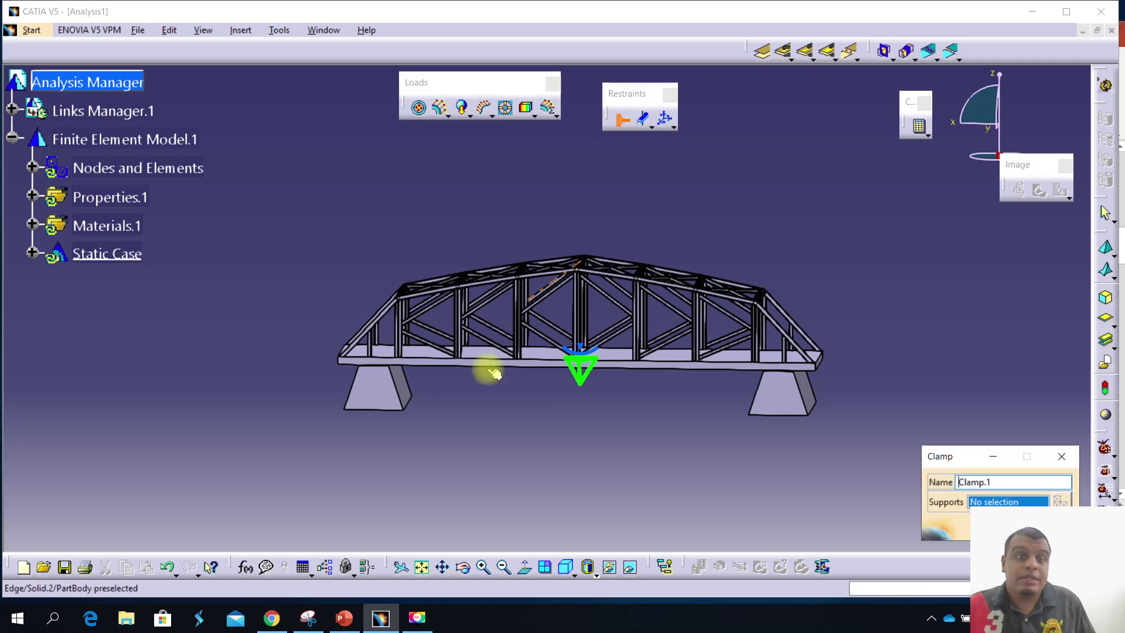
middle_click_drag(430, 422, 352, 371)
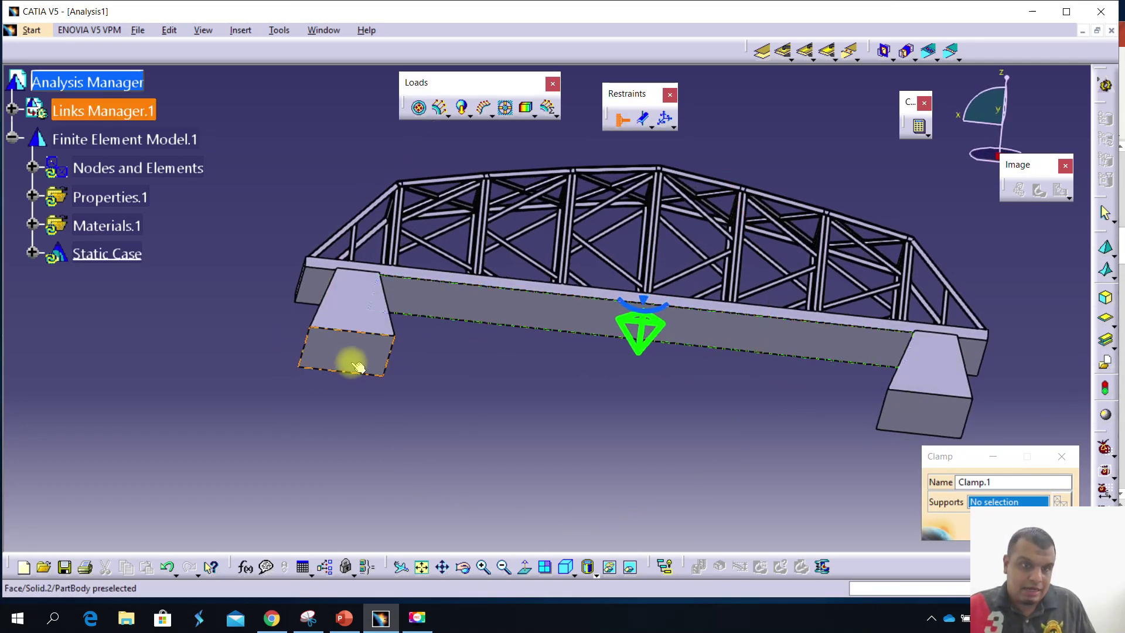
left_click(359, 368)
middle_click_drag(538, 393, 251, 309)
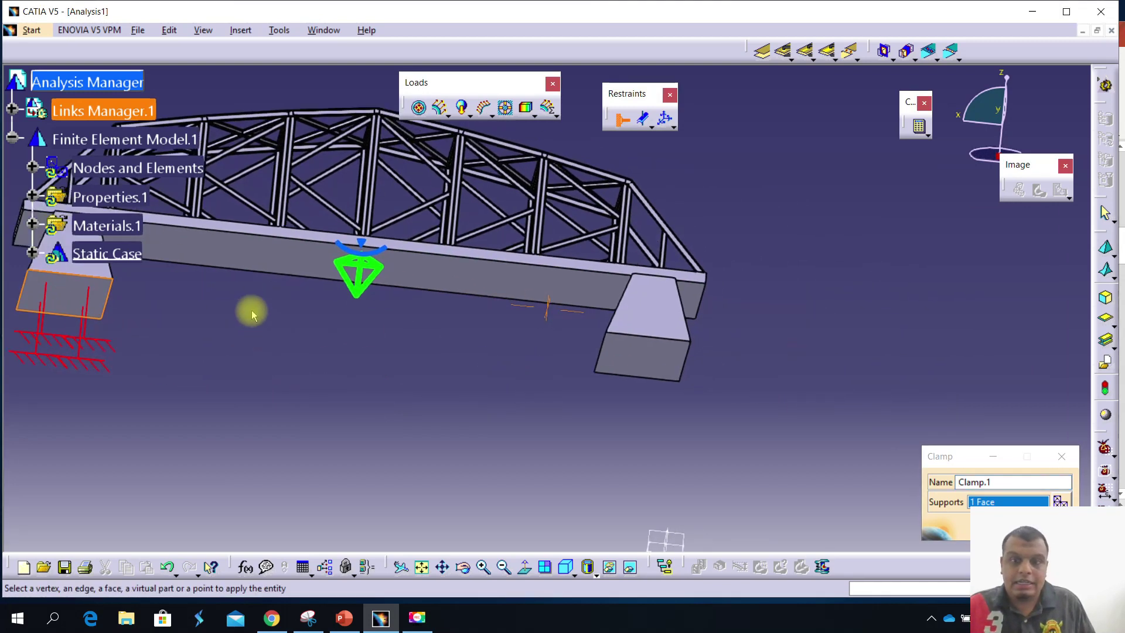
left_click(657, 384)
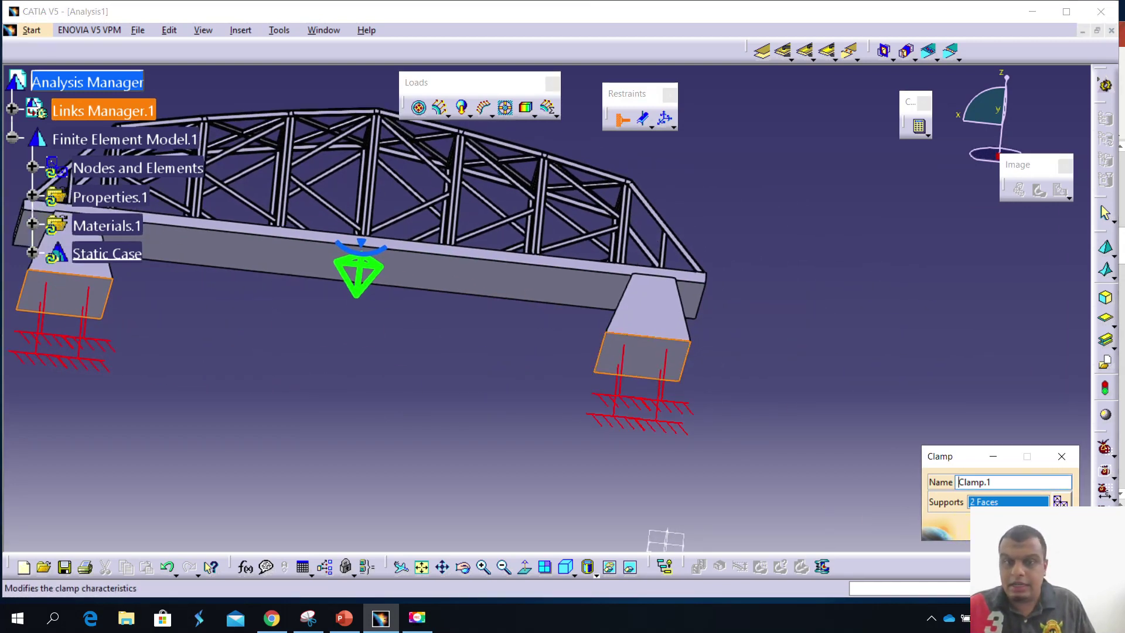
left_click(1008, 527)
Start a Distributed Force load and select the bridge deck's upper face as its support
middle_click_drag(374, 348, 944, 452)
middle_click_drag(105, 369, 307, 366)
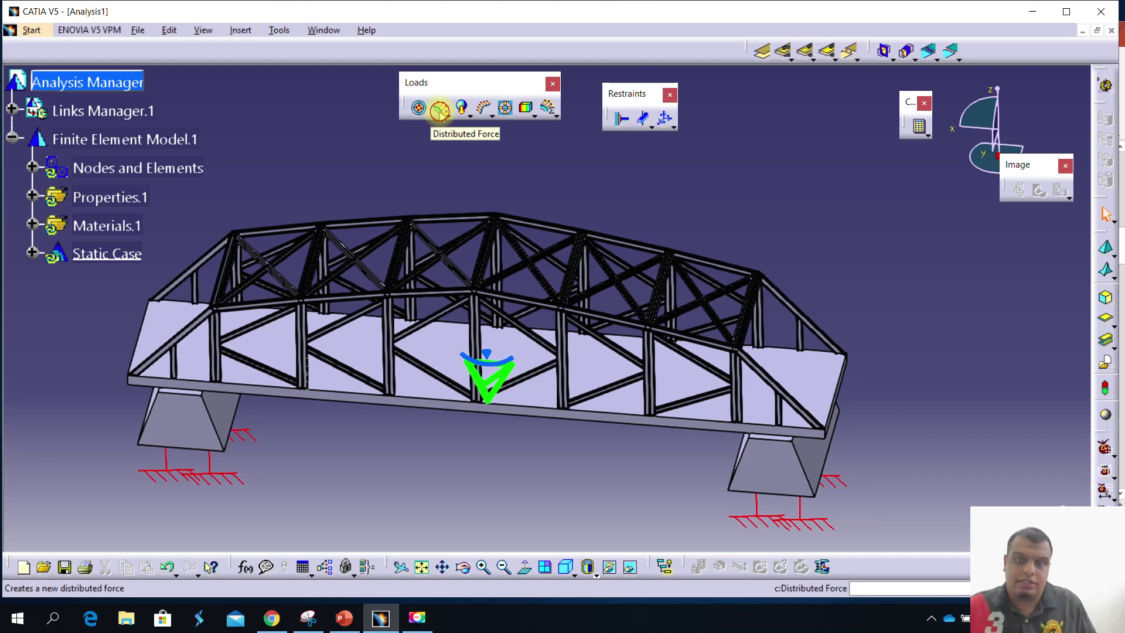
left_click(440, 112)
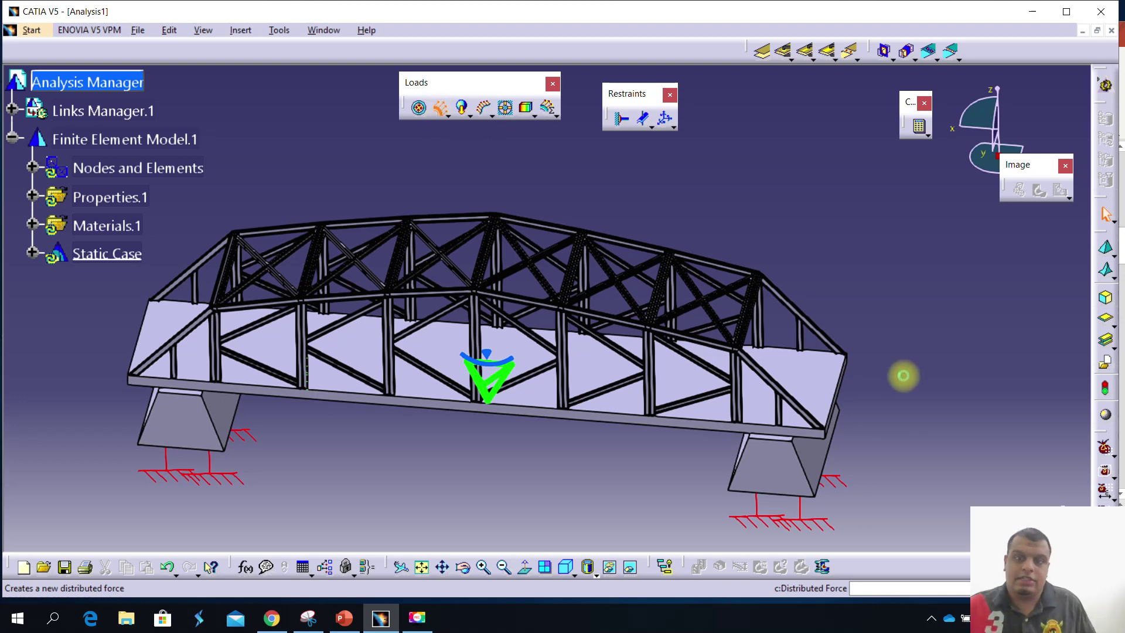
left_click(791, 370)
middle_click_drag(683, 234, 547, 284)
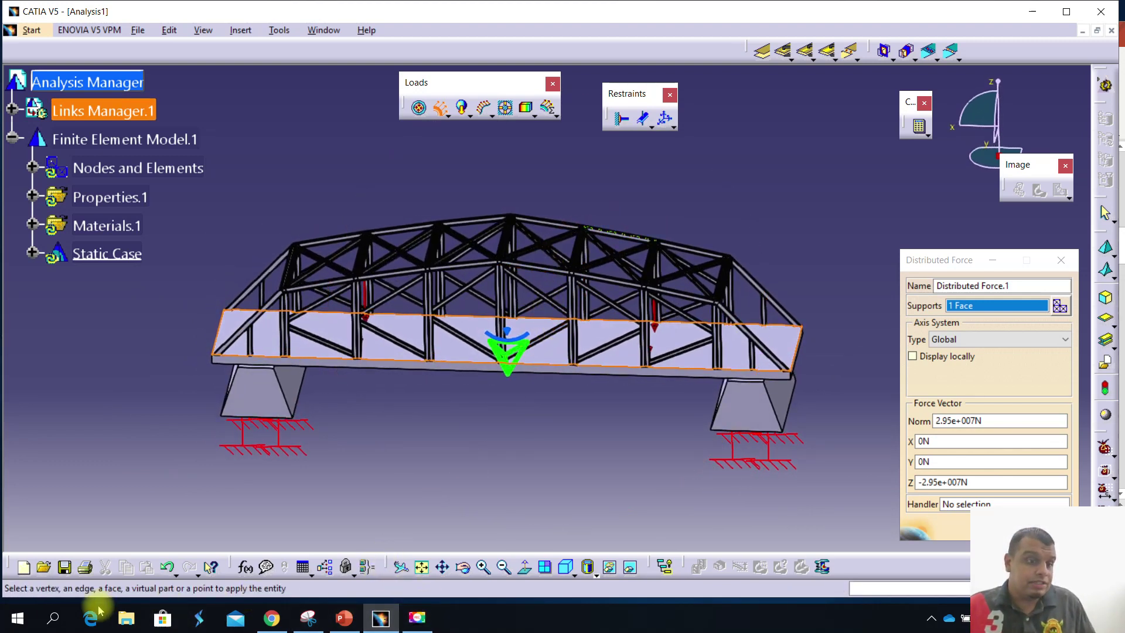
Find and open the Windows Calculator app for working out the truck load
left_click(55, 620)
type("c")
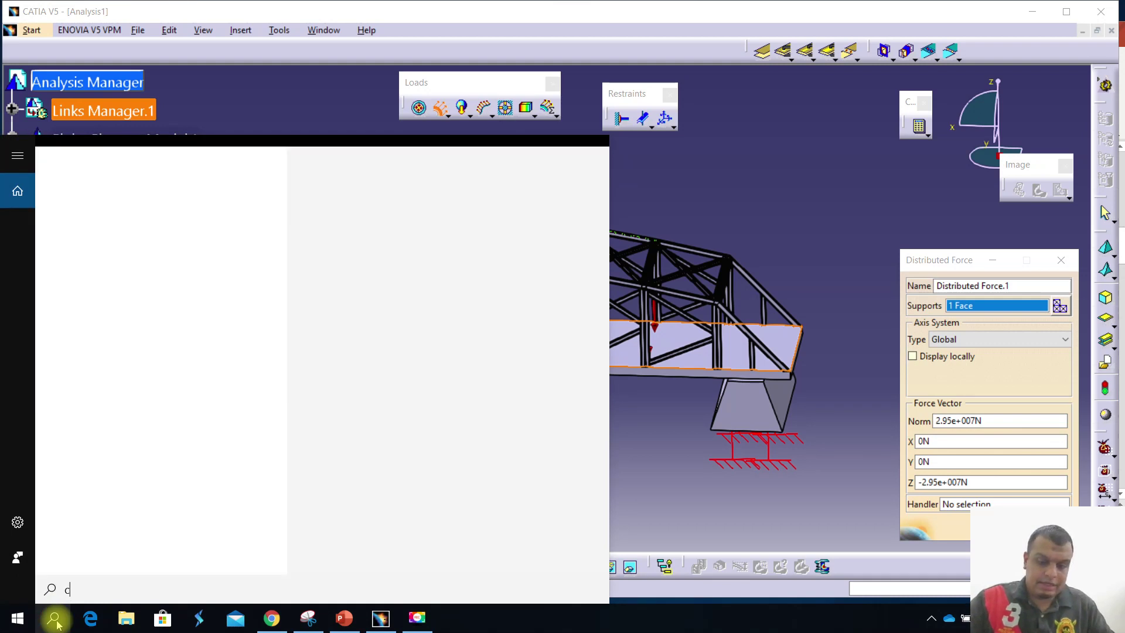
type("al")
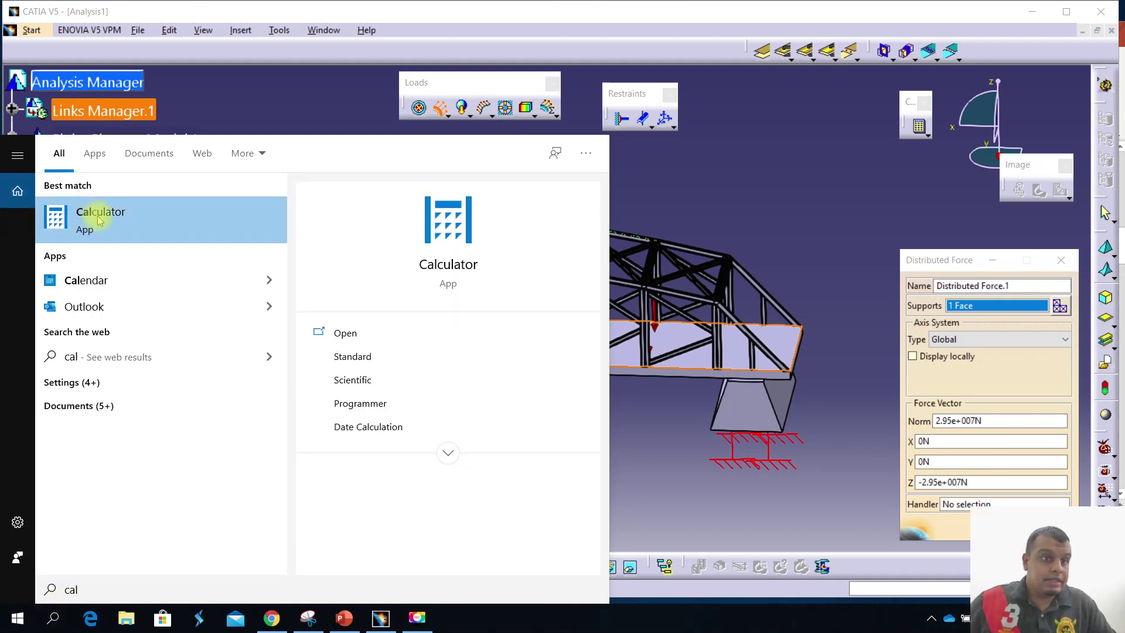
left_click(99, 221)
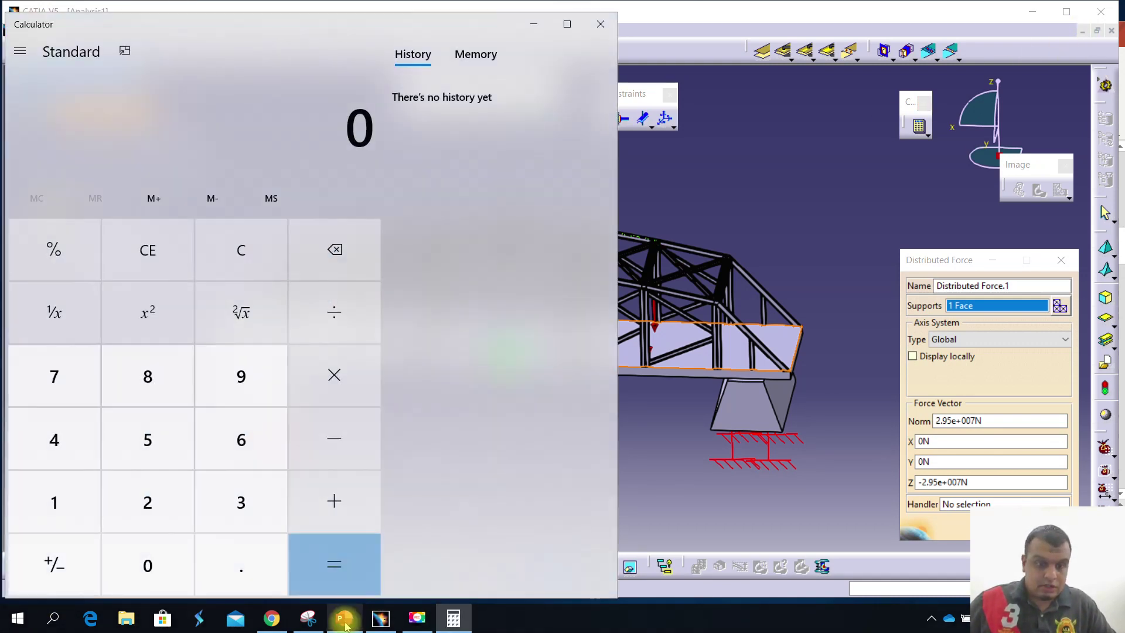
Check the weight per truck on the PowerPoint slide and multiply 5897 by 5 in Calculator
left_click(344, 618)
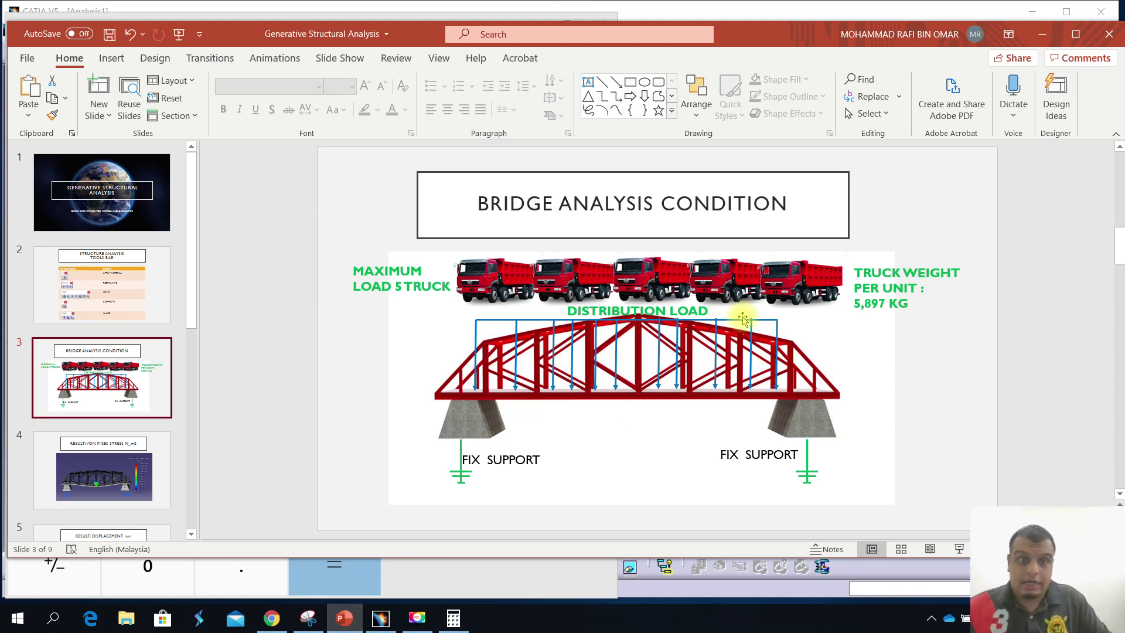
left_click(454, 620)
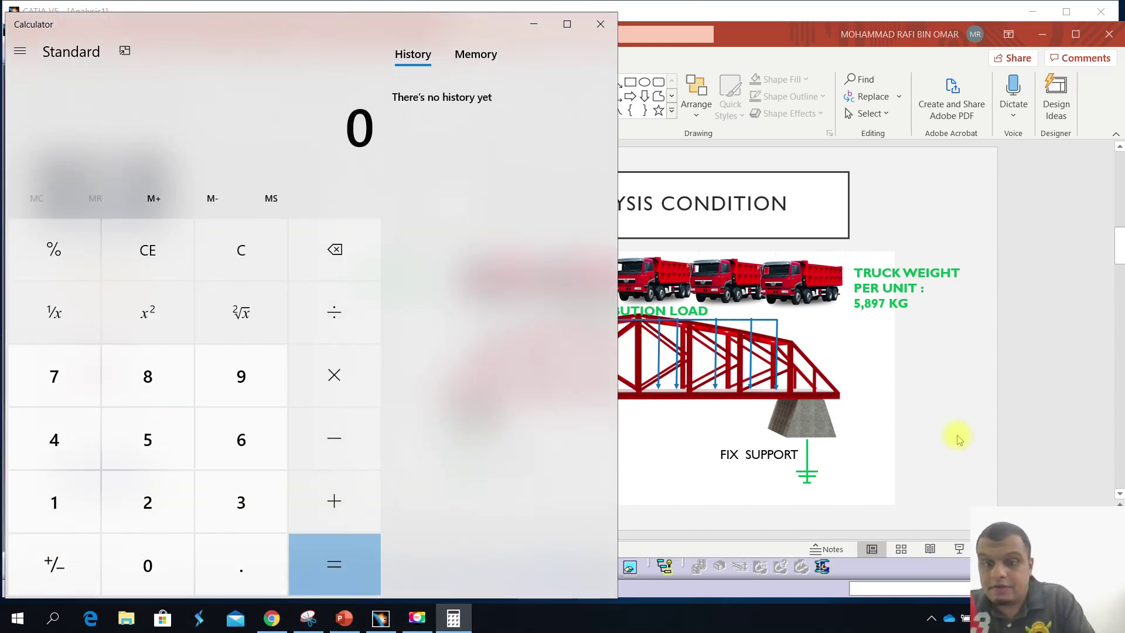
type("8")
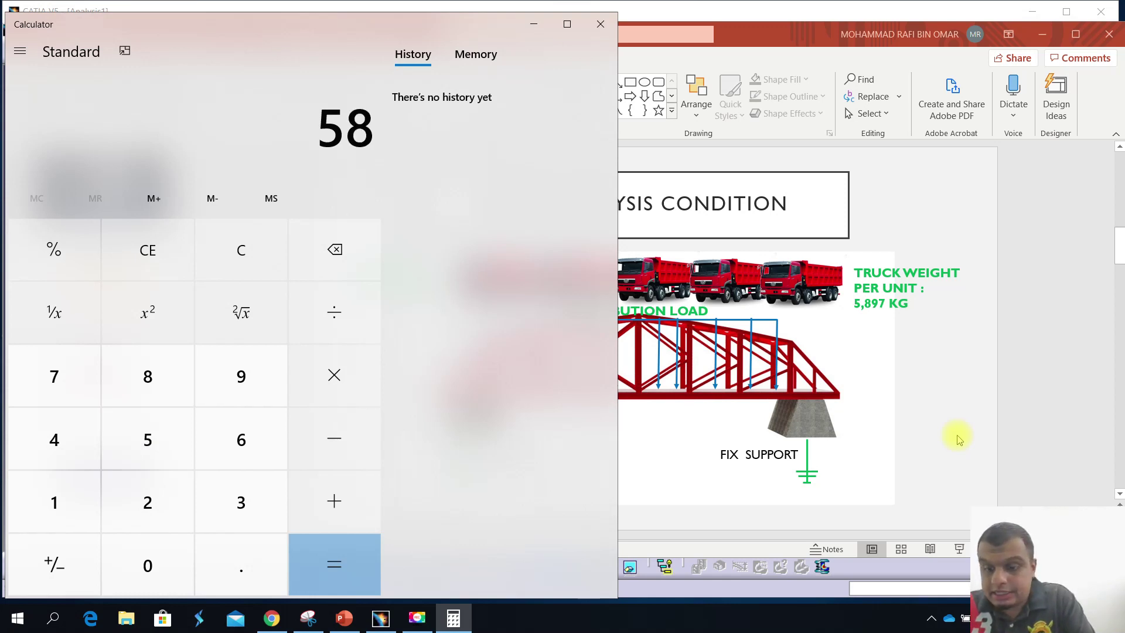
type("9")
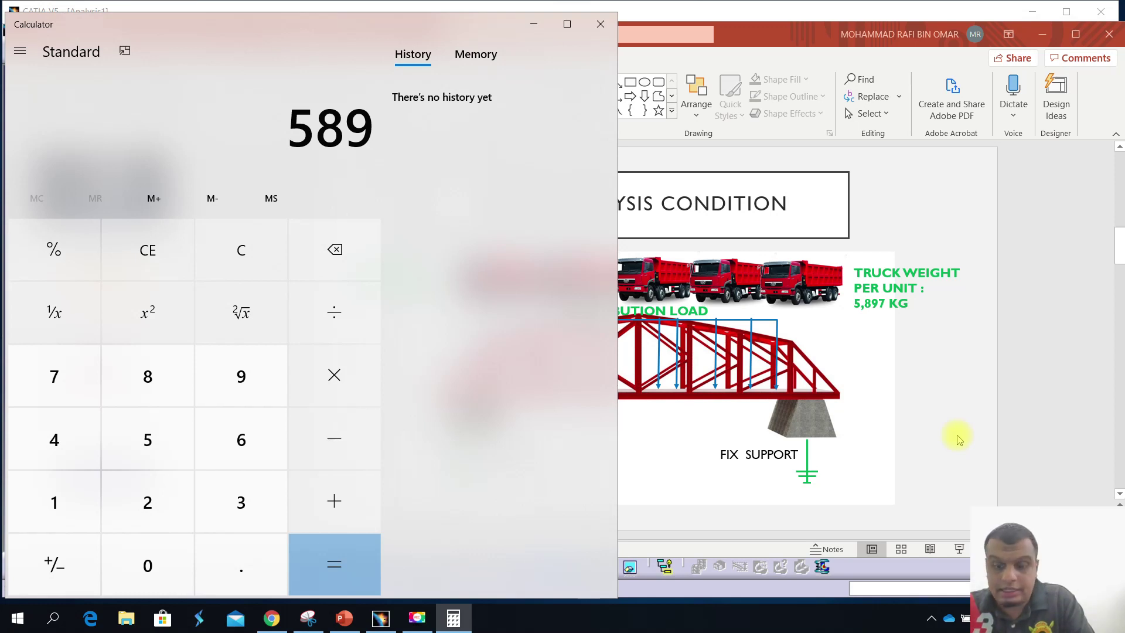
type("7")
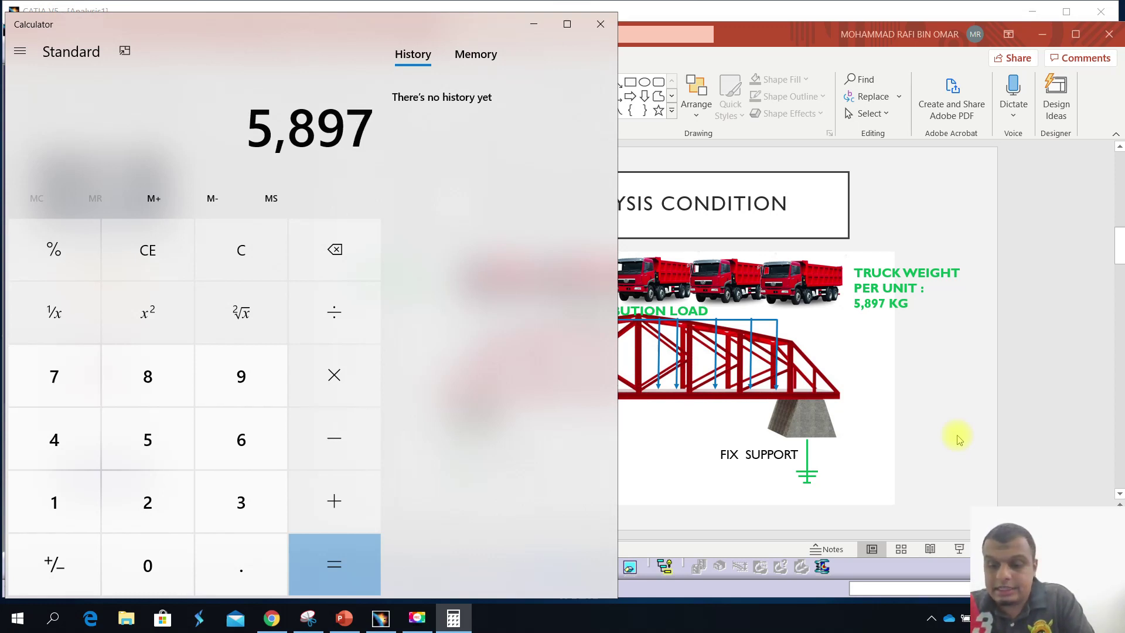
type("*5")
key("Return")
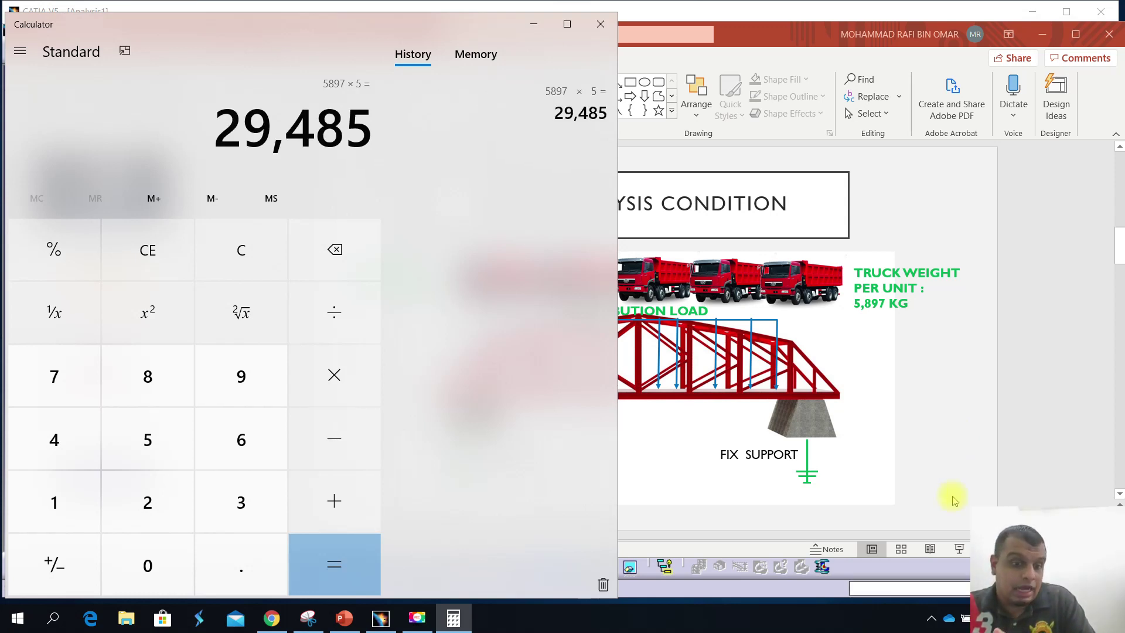
Check the Distributed Force settings in CATIA, and in Calculator multiply the 29,485 total by 1000 and by 9.81
left_click(380, 618)
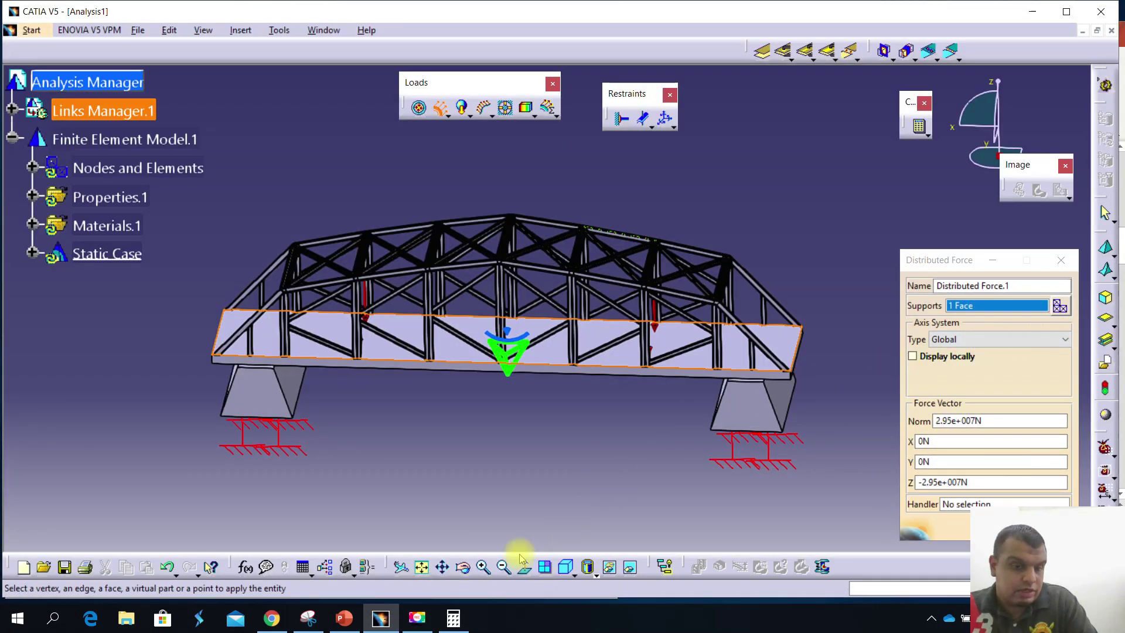
left_click(454, 618)
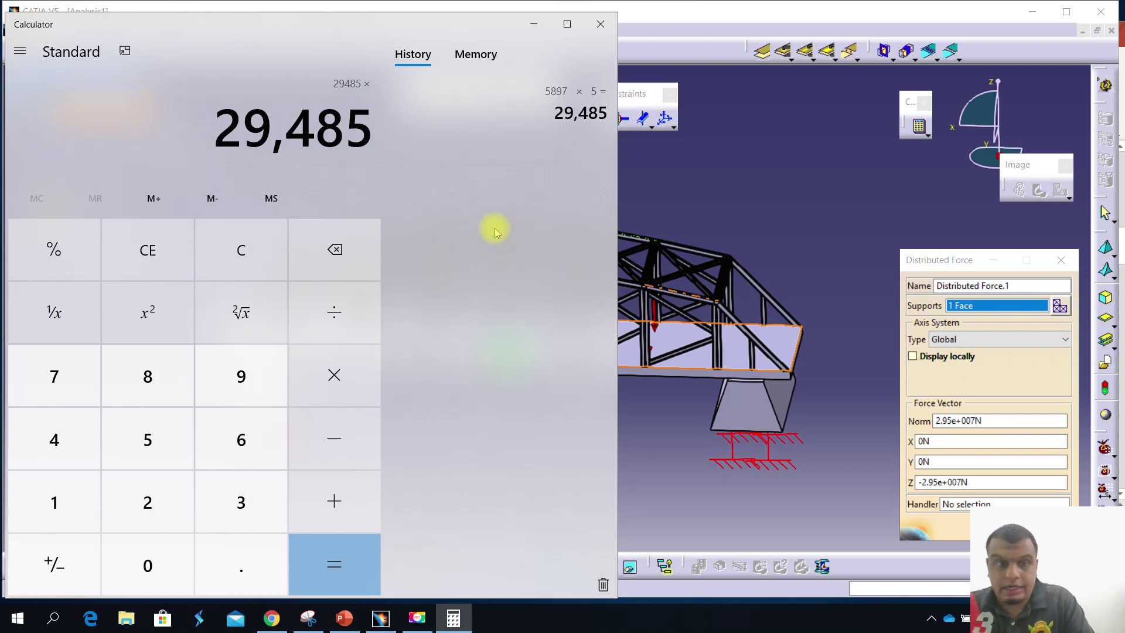
type("1,00")
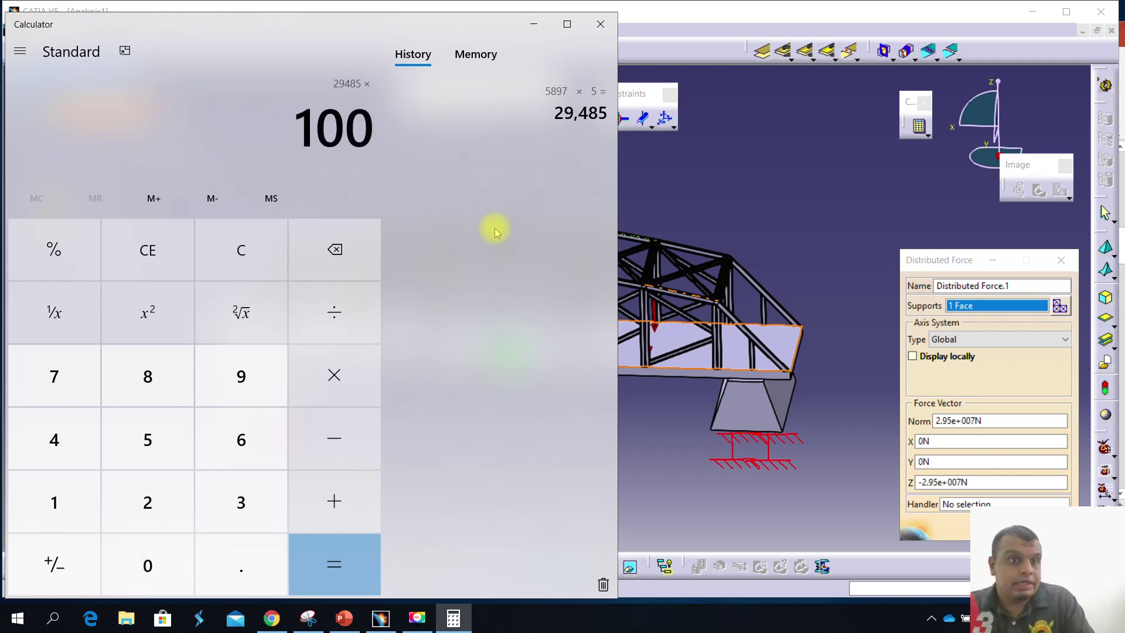
type("0")
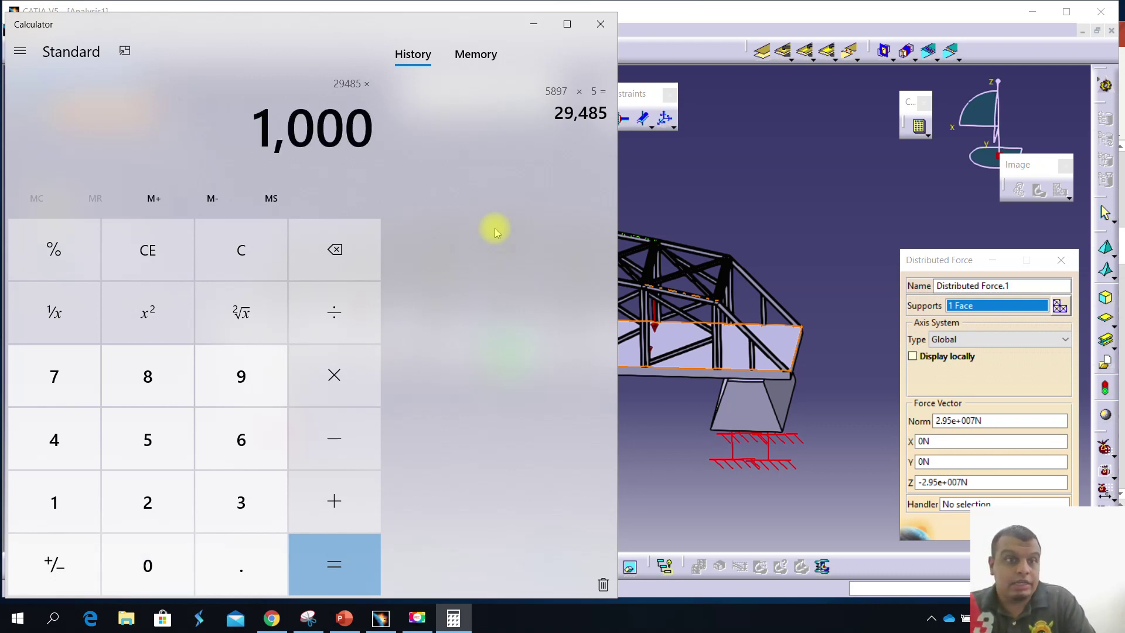
key("Return")
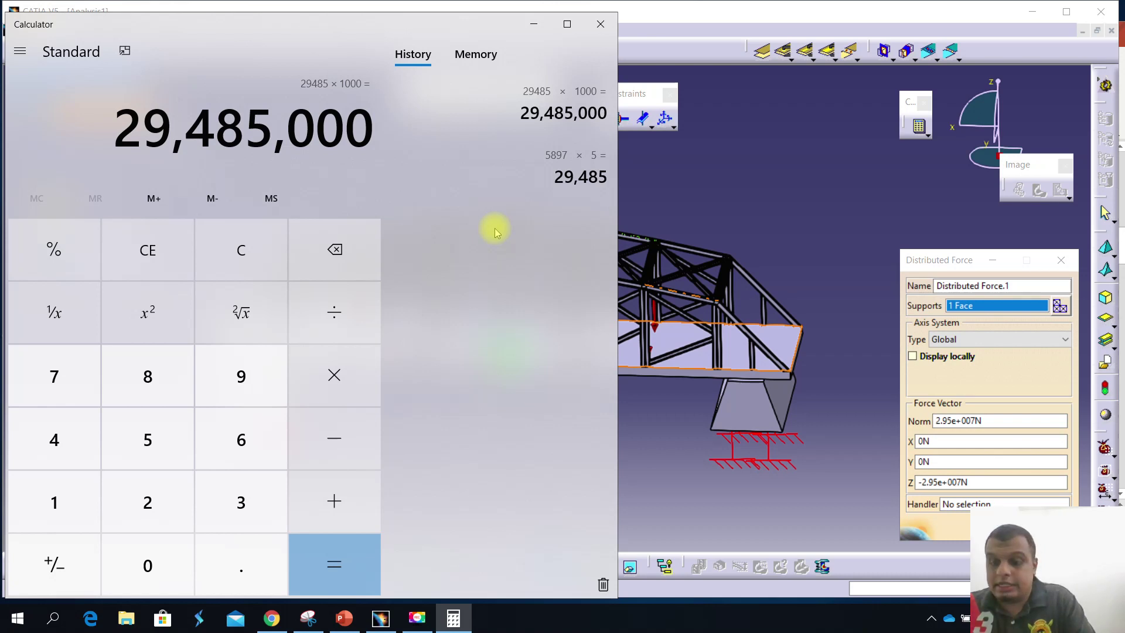
key("asterisk")
type("9.")
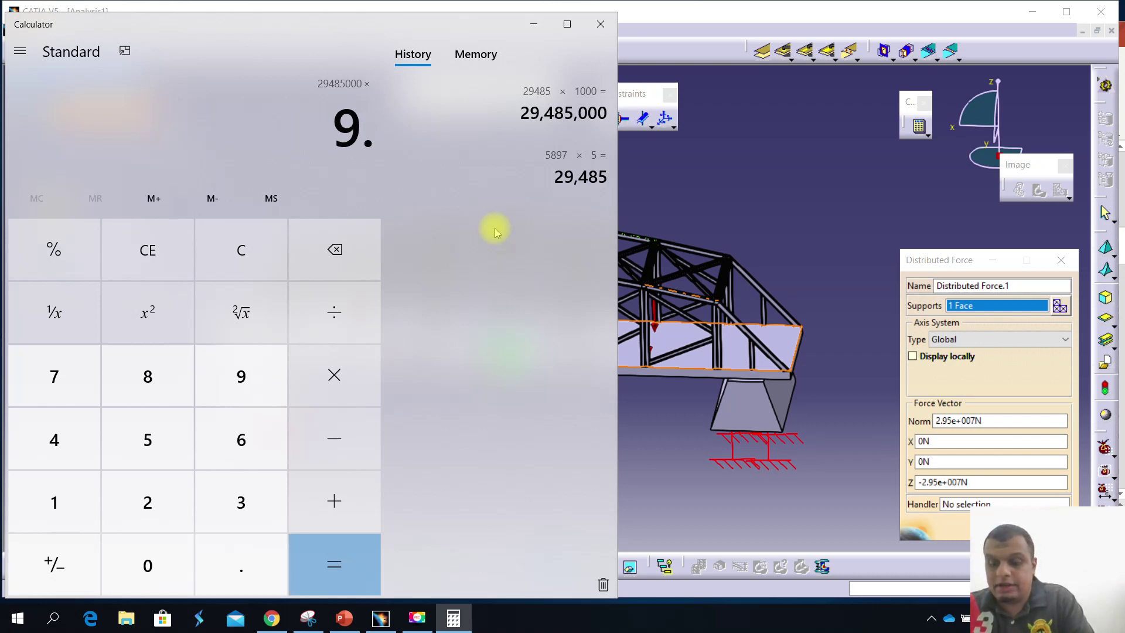
type("81")
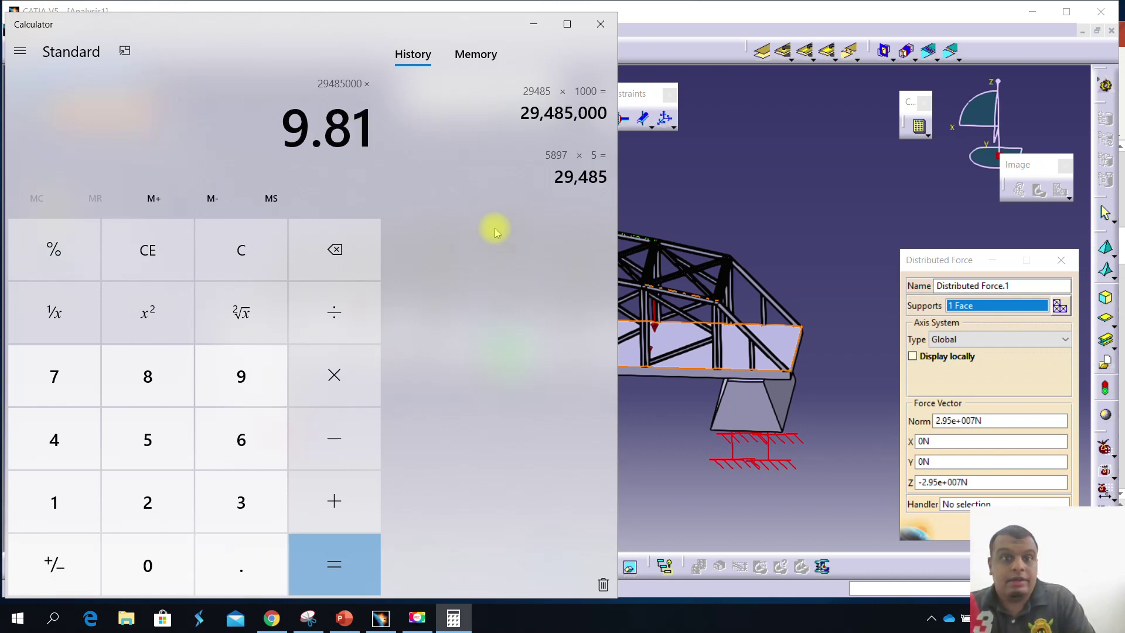
key("Return")
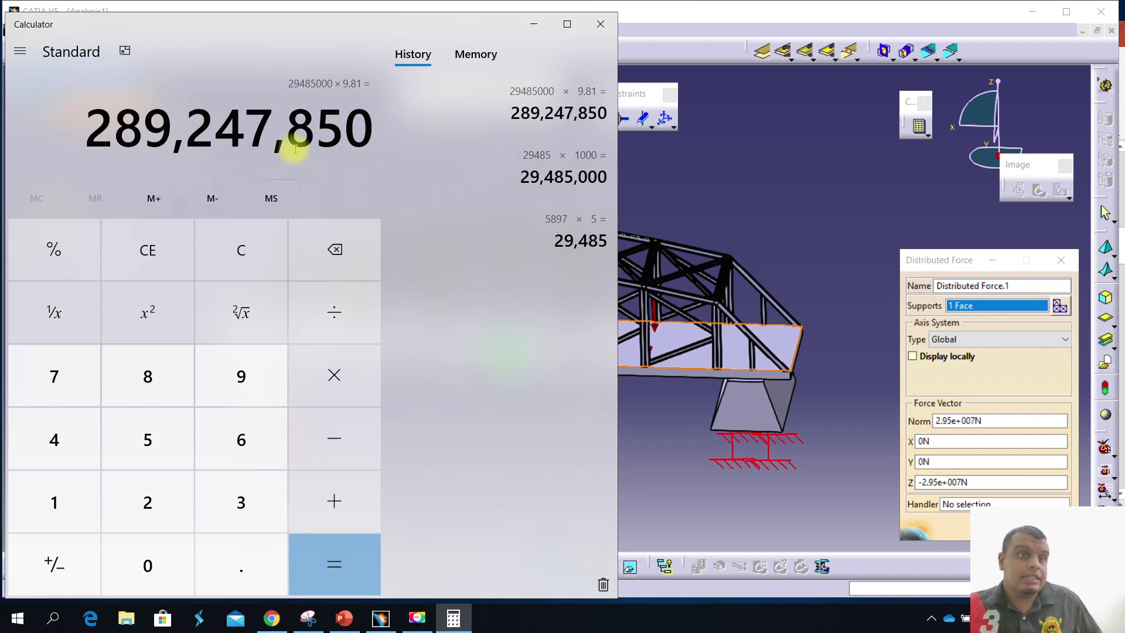
Clear the Z force component in the Distributed Force dialog and copy the result 289,247,850 from Calculator
left_click(937, 484)
left_click_drag(976, 482, 947, 483)
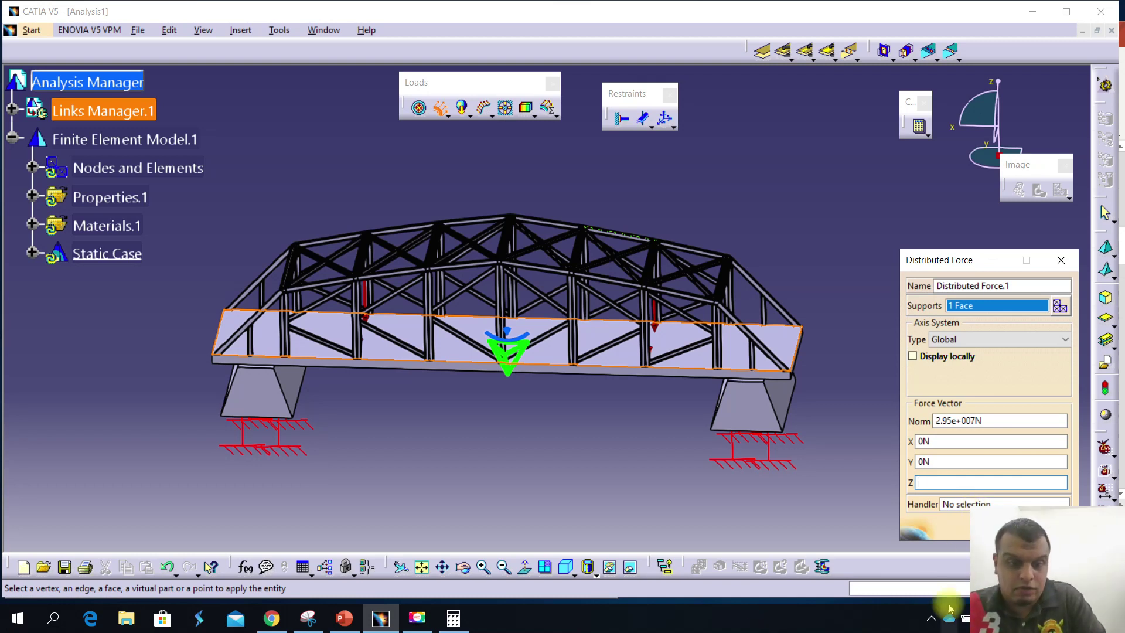
left_click(453, 618)
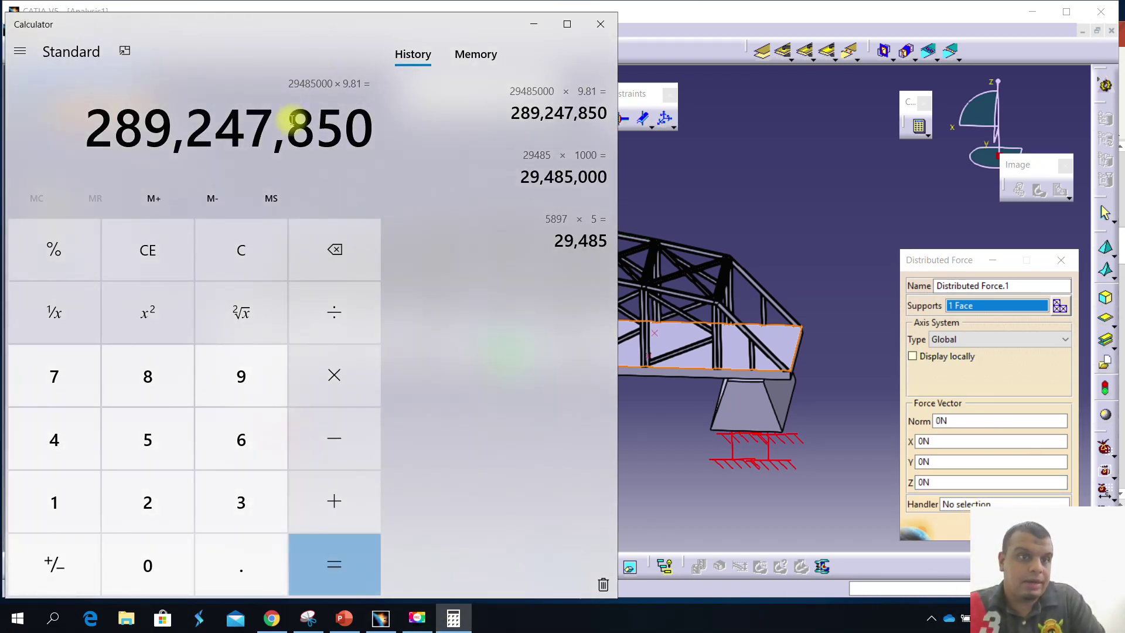
right_click(287, 129)
left_click(311, 142)
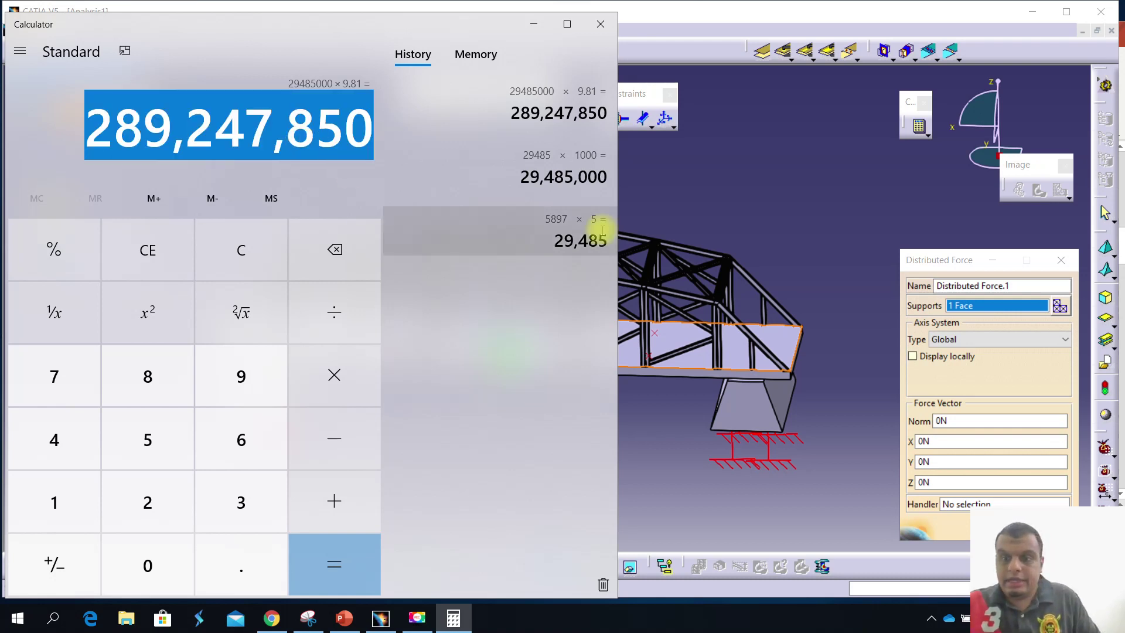
left_click(945, 483)
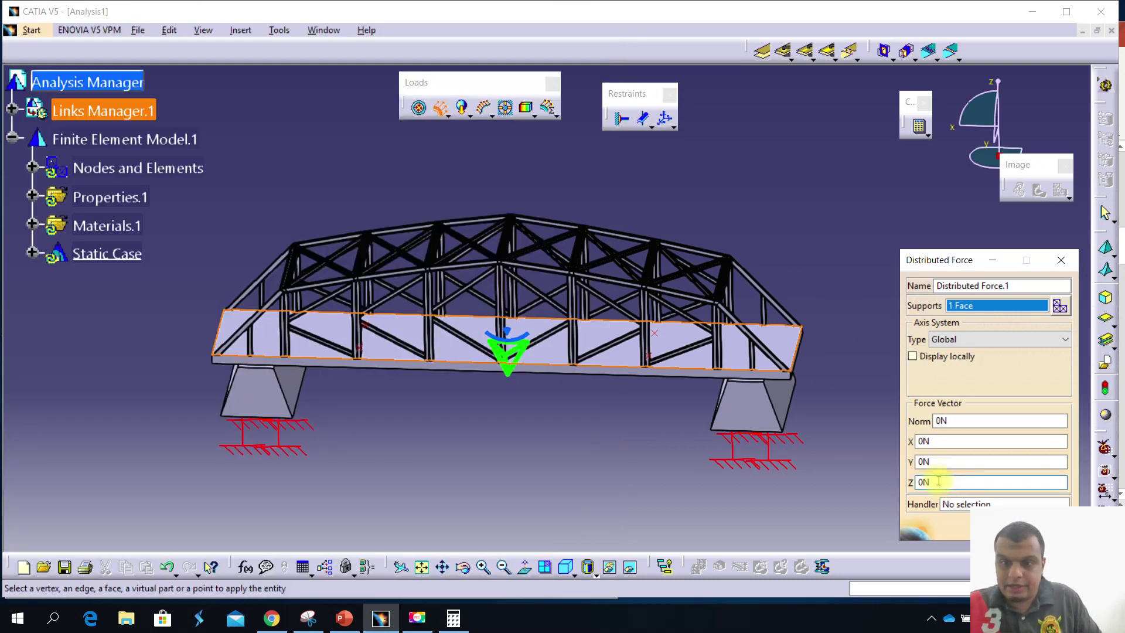
right_click(921, 482)
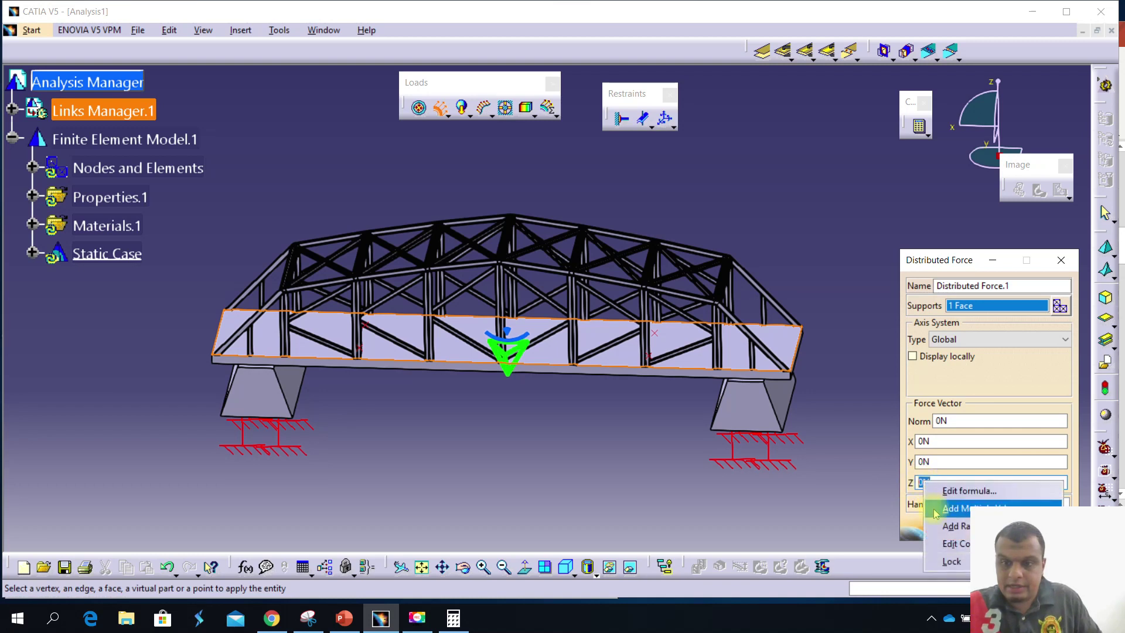
left_click(927, 485)
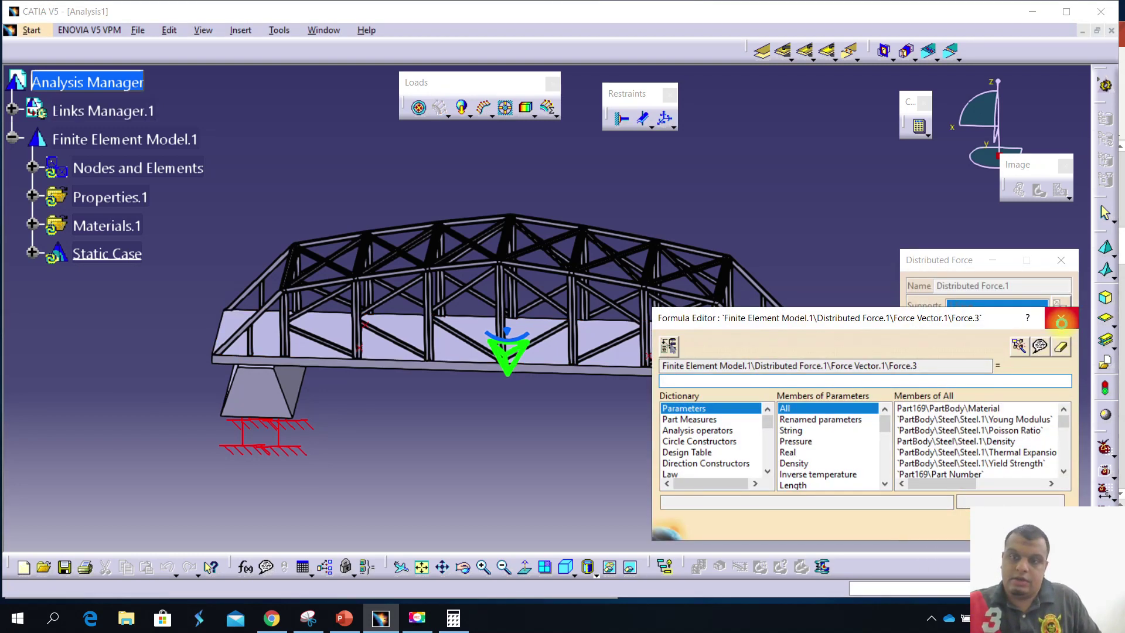
left_click(1062, 321)
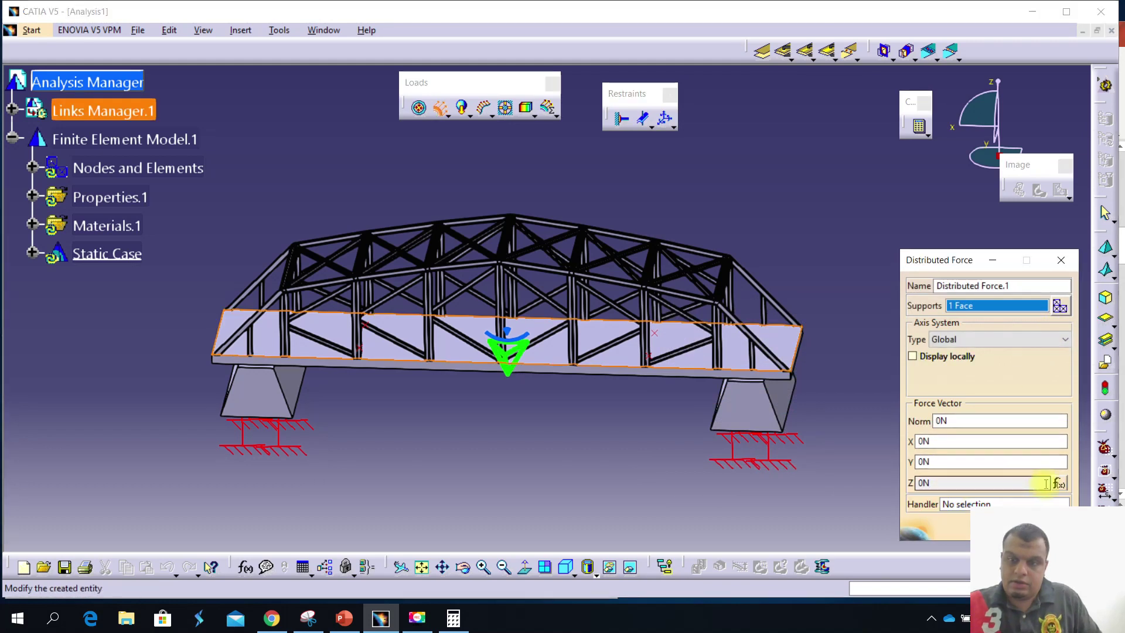
left_click(1059, 482)
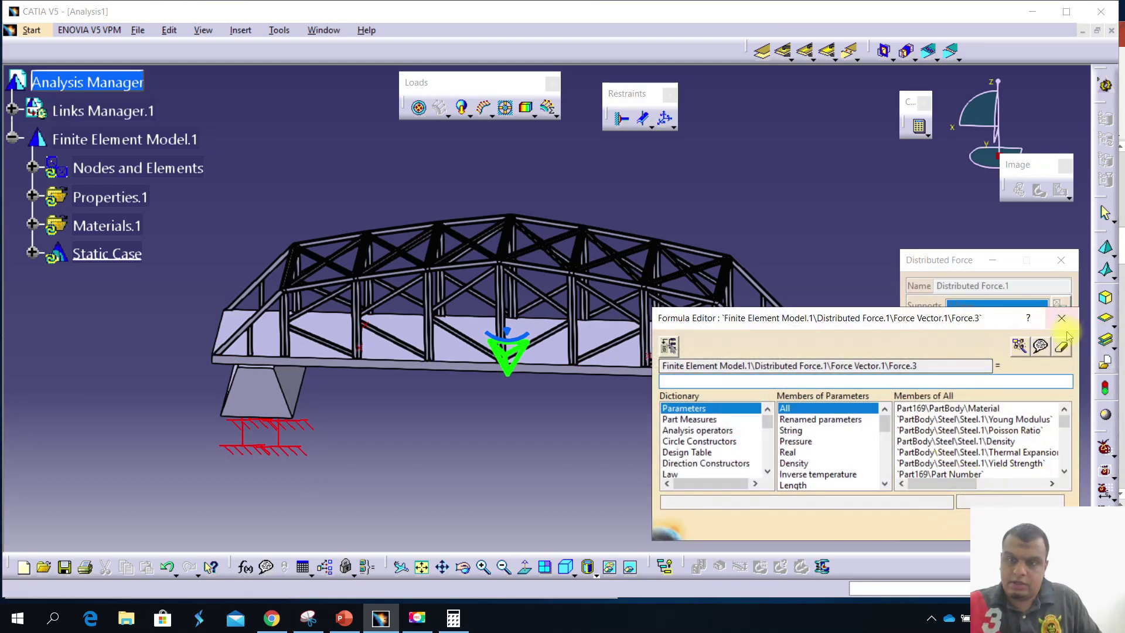
left_click(1062, 318)
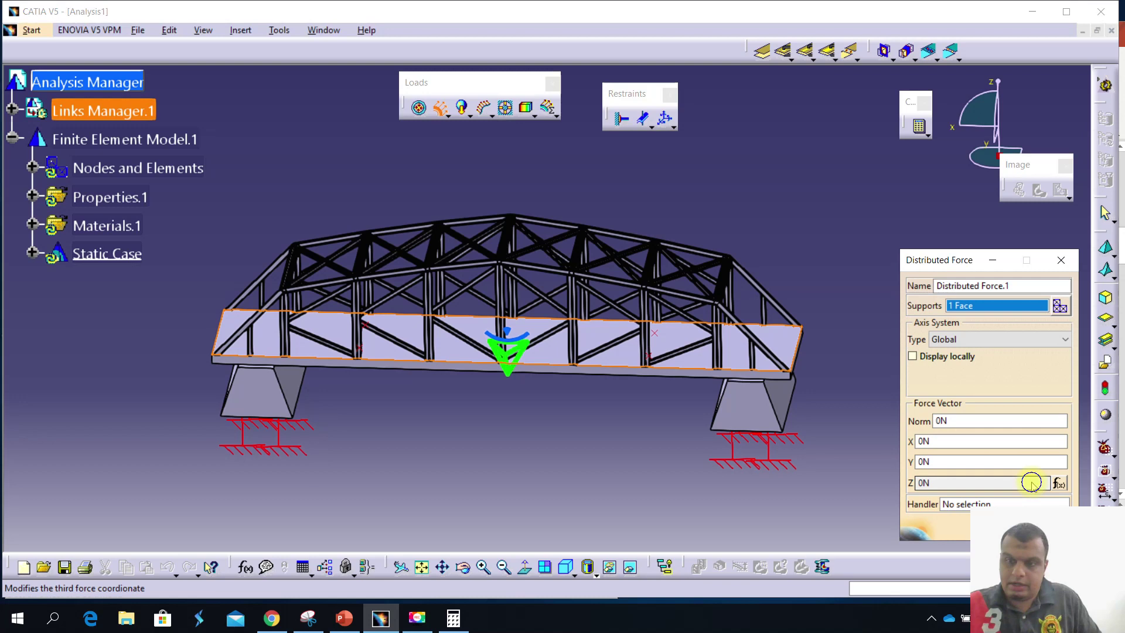
right_click(1032, 483)
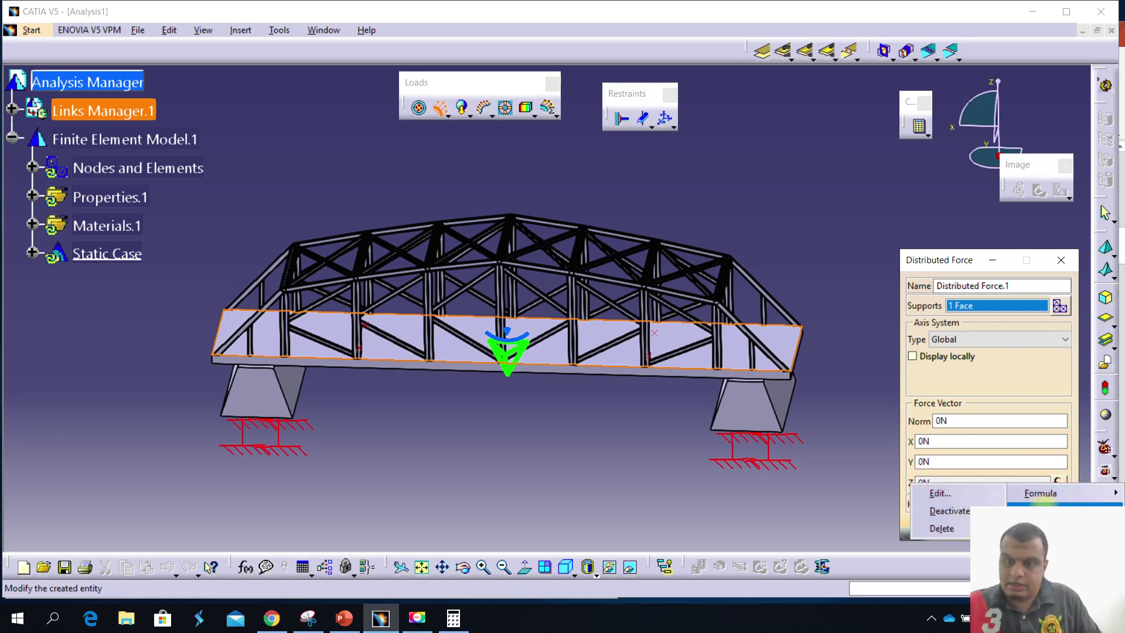
left_click(1023, 504)
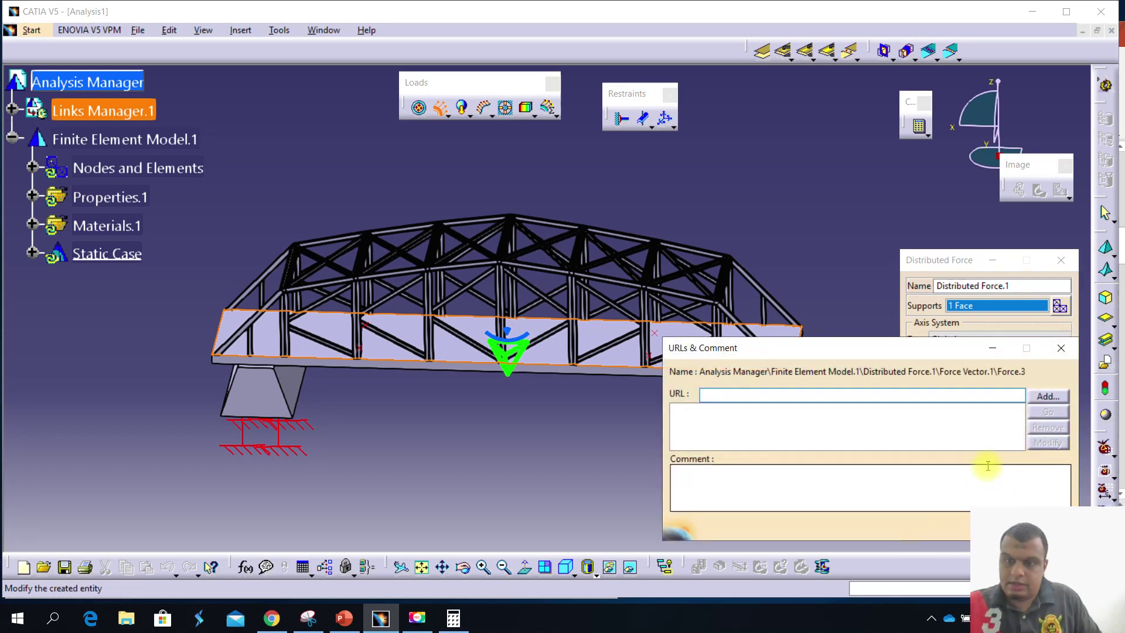
left_click(1066, 353)
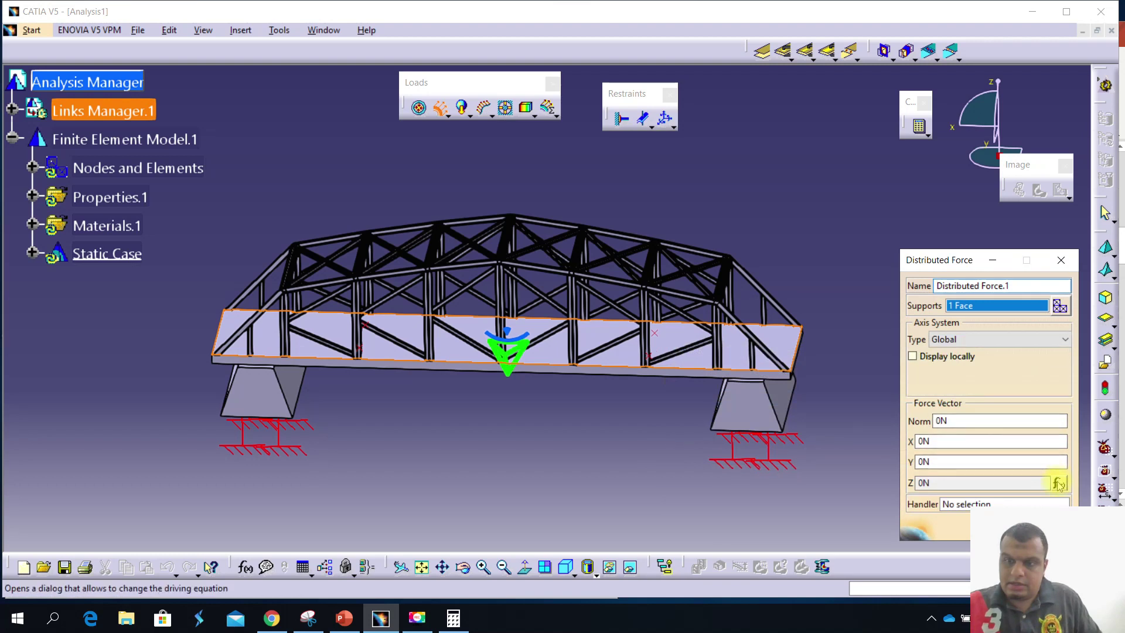
left_click(1068, 261)
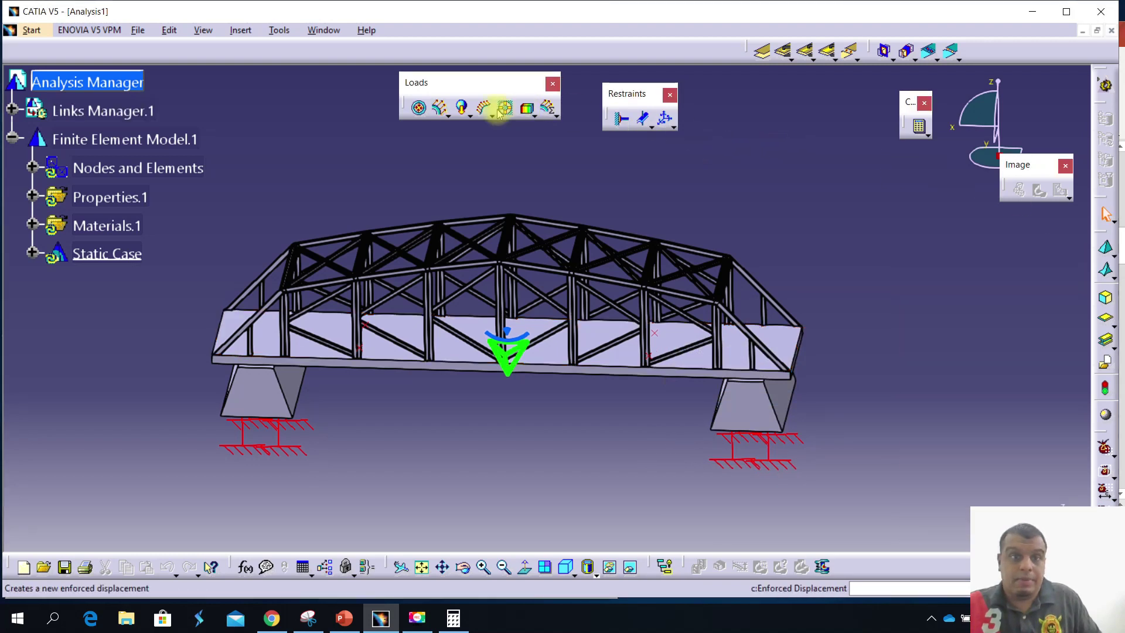
left_click(439, 110)
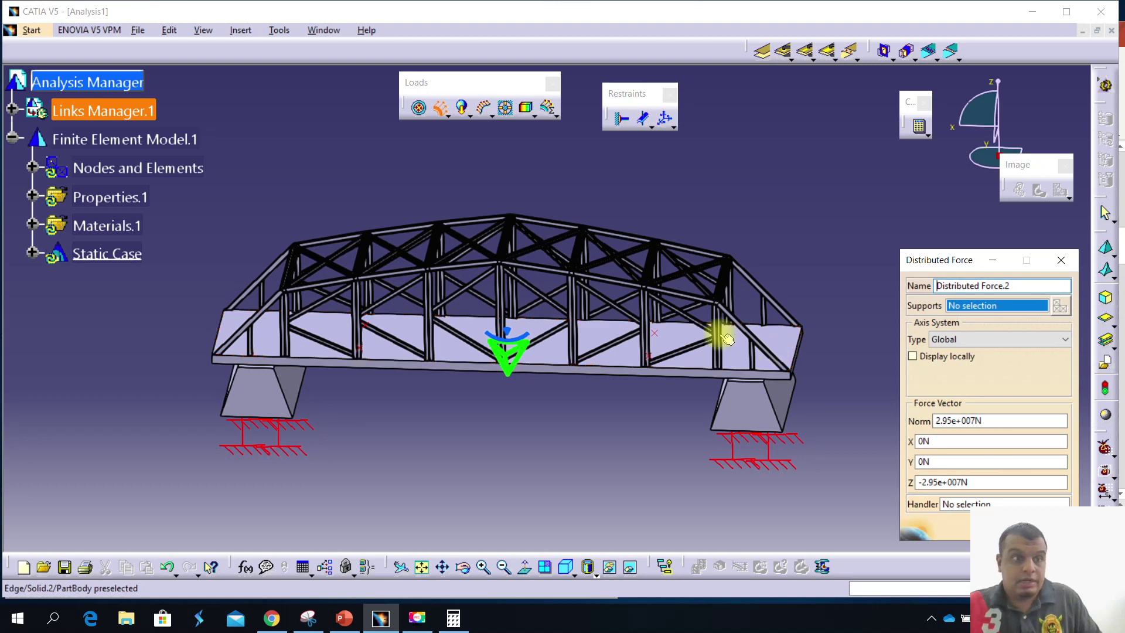
left_click(1061, 260)
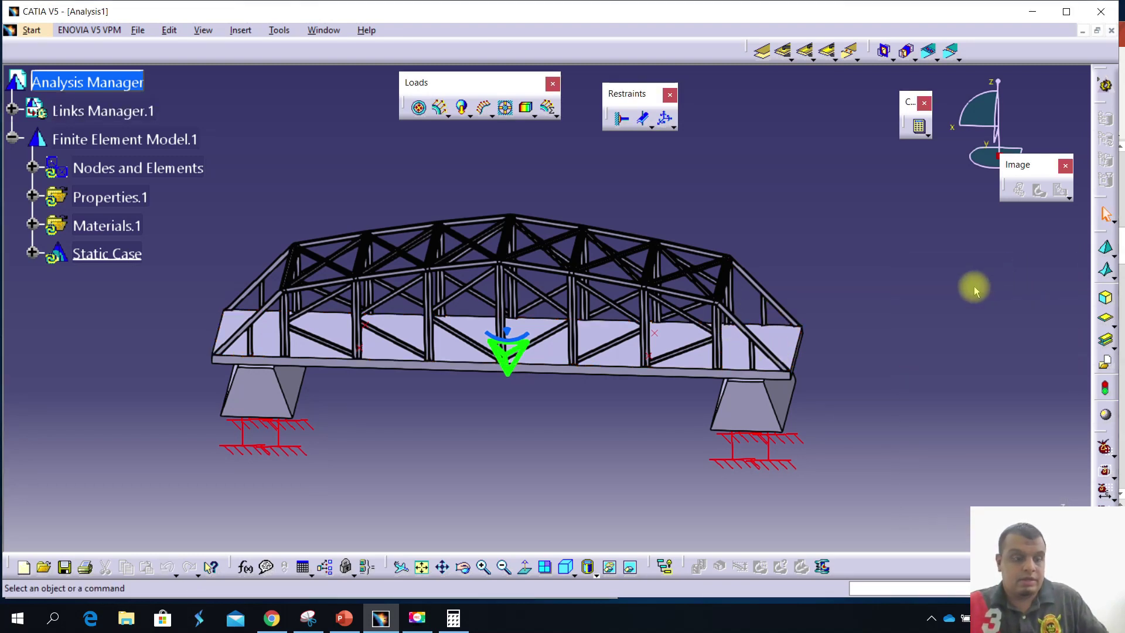
Delete the leftover zero-value distributed force from the bridge deck
left_click(654, 332)
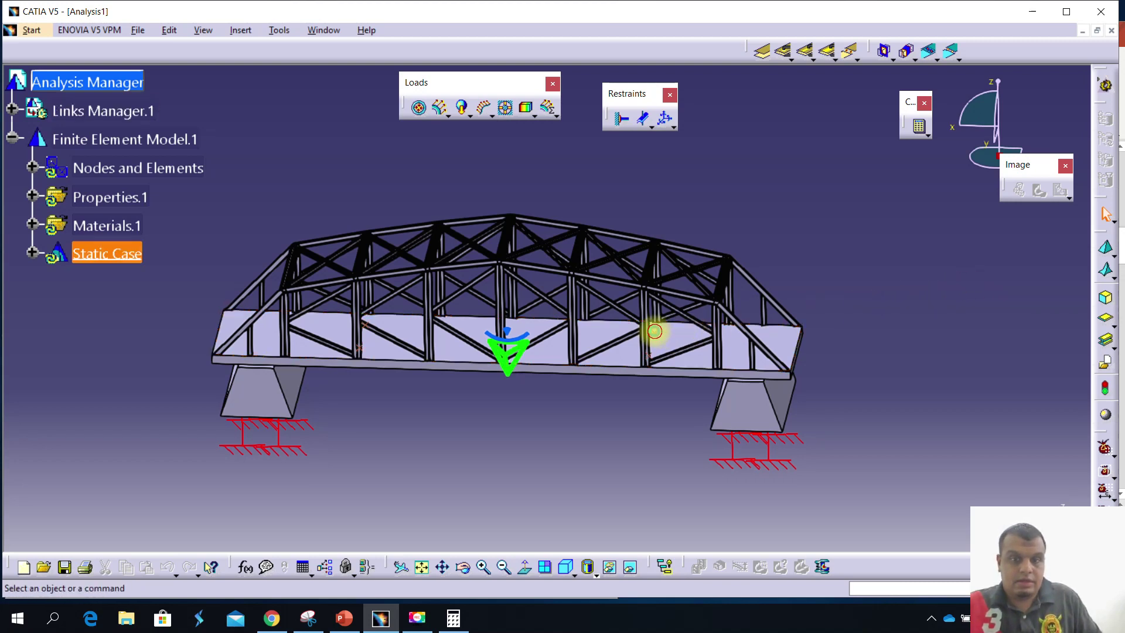
left_click(1069, 368)
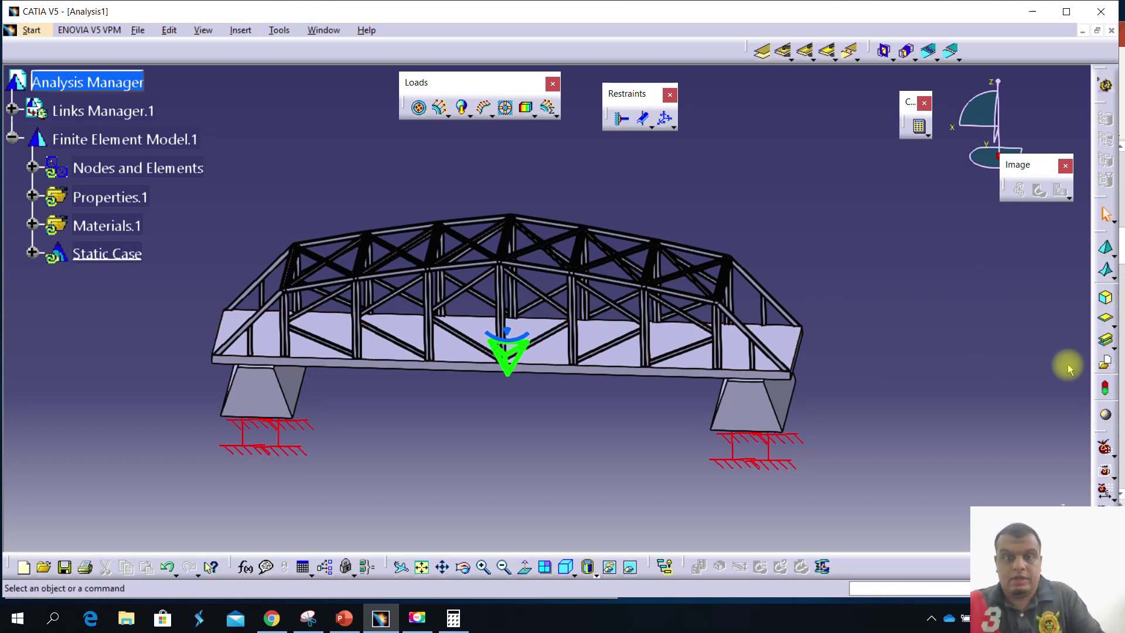
Start a new Distributed Force load with the bridge deck's upper face as its support
left_click(438, 108)
left_click(768, 341)
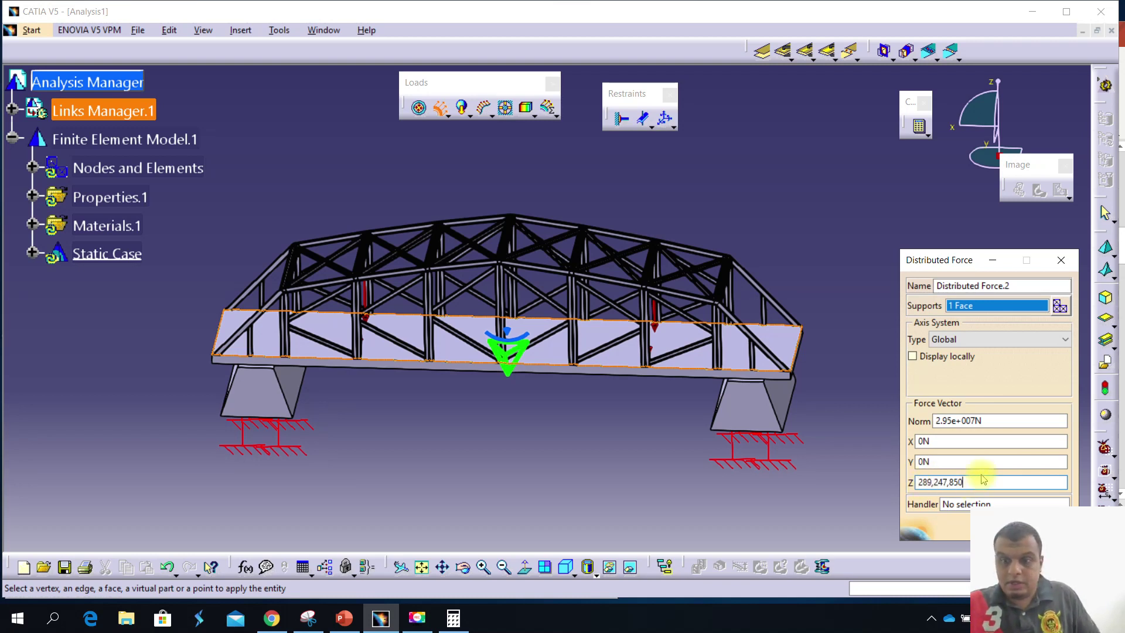
Try to set the Z force component to 289,247,850, first with and again without the thousands commas
key("Return")
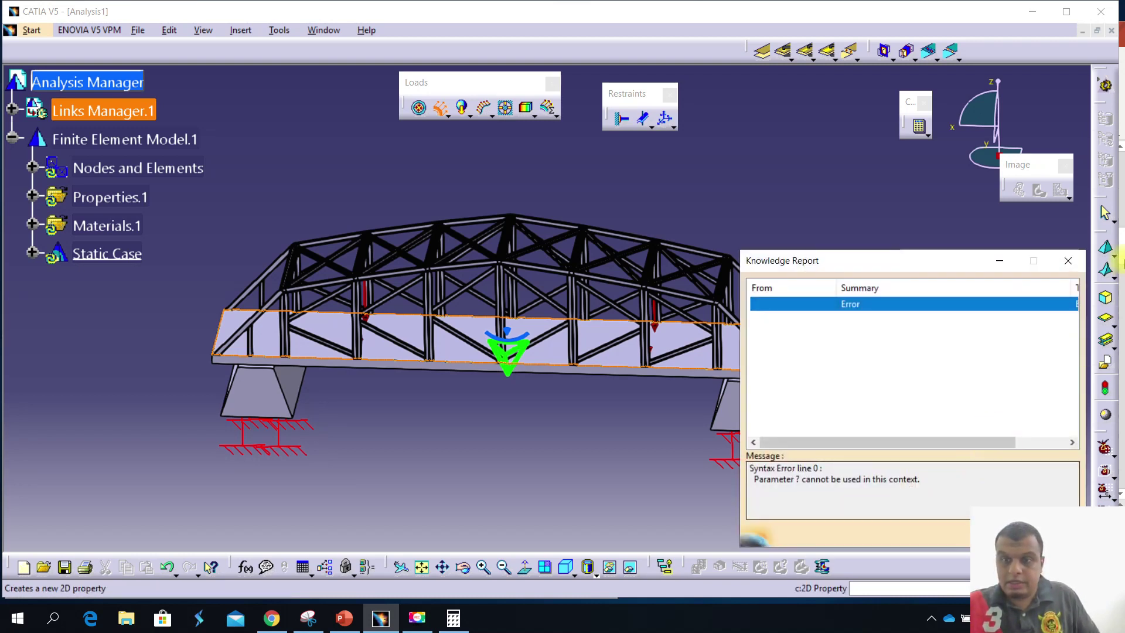
left_click(1062, 262)
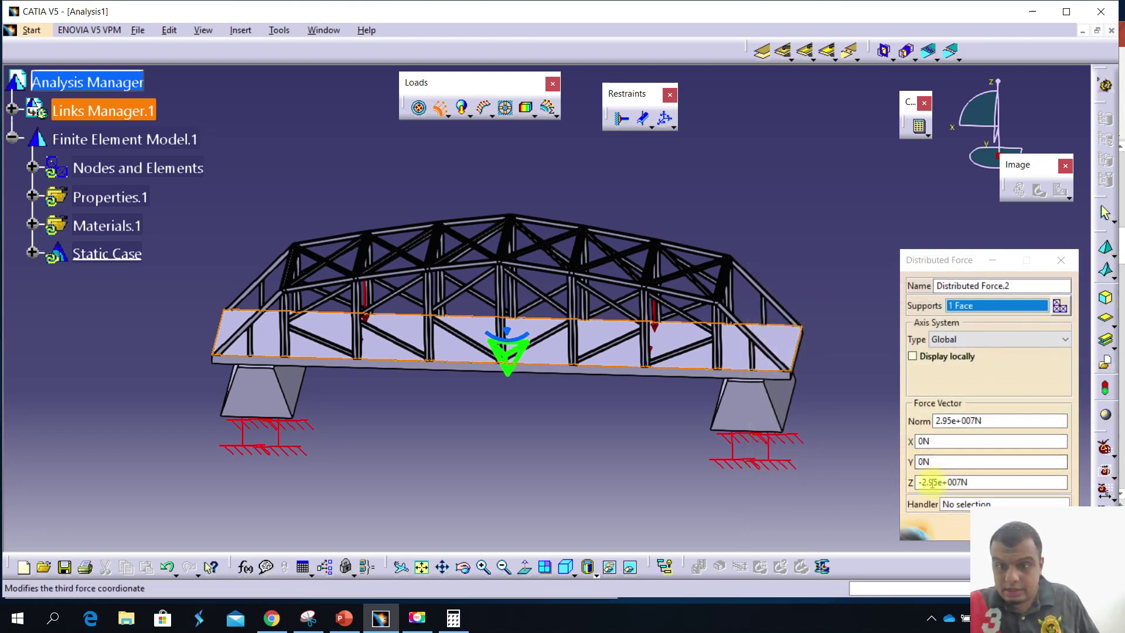
left_click_drag(984, 481, 924, 480)
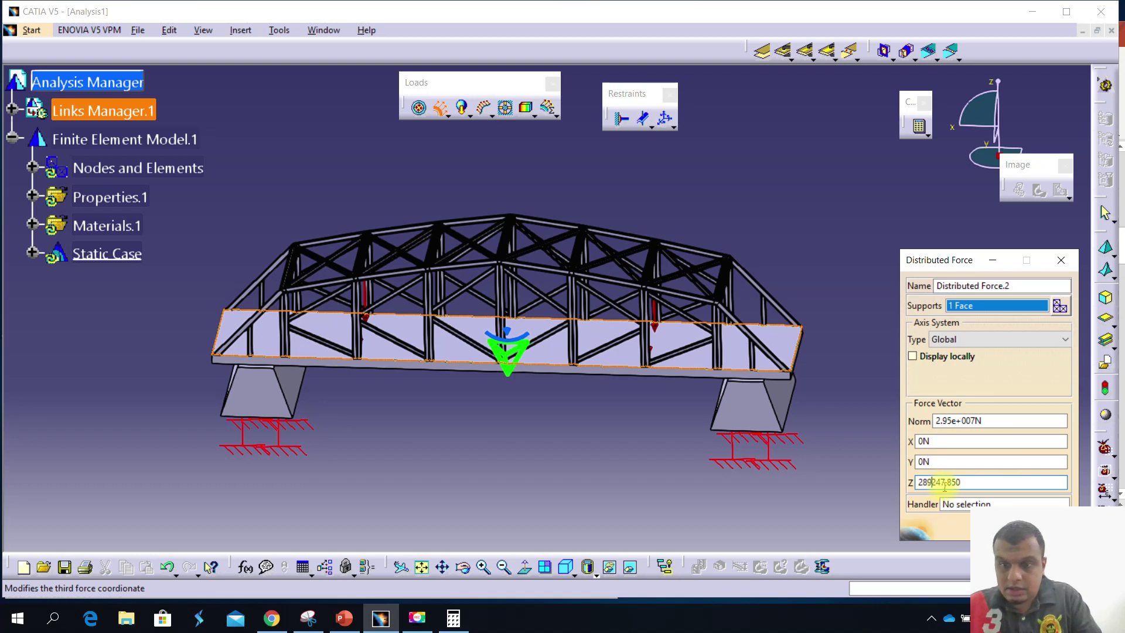
left_click(992, 462)
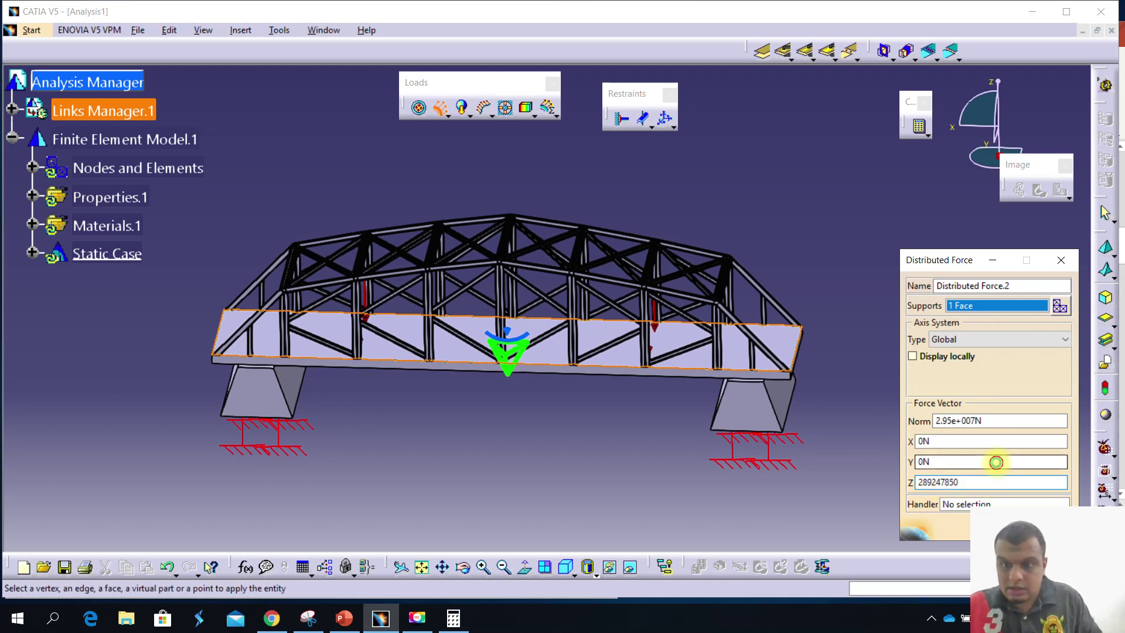
left_click(1068, 260)
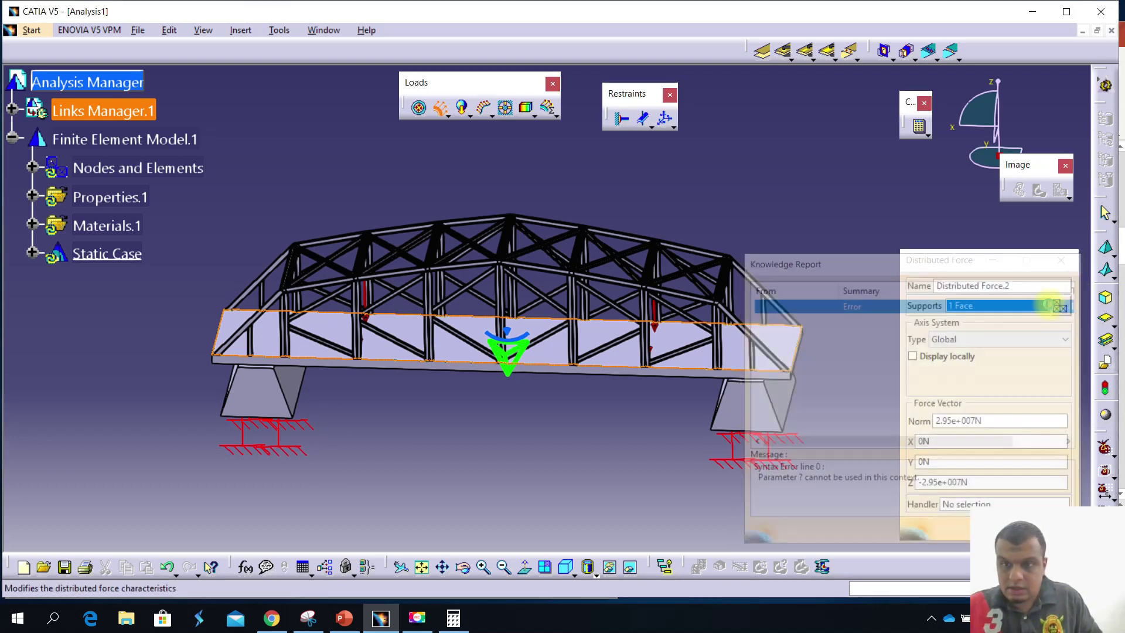
Set the Z force component to positive 2.95e+007 N and check the direction of the load arrows on the deck
left_click(983, 483)
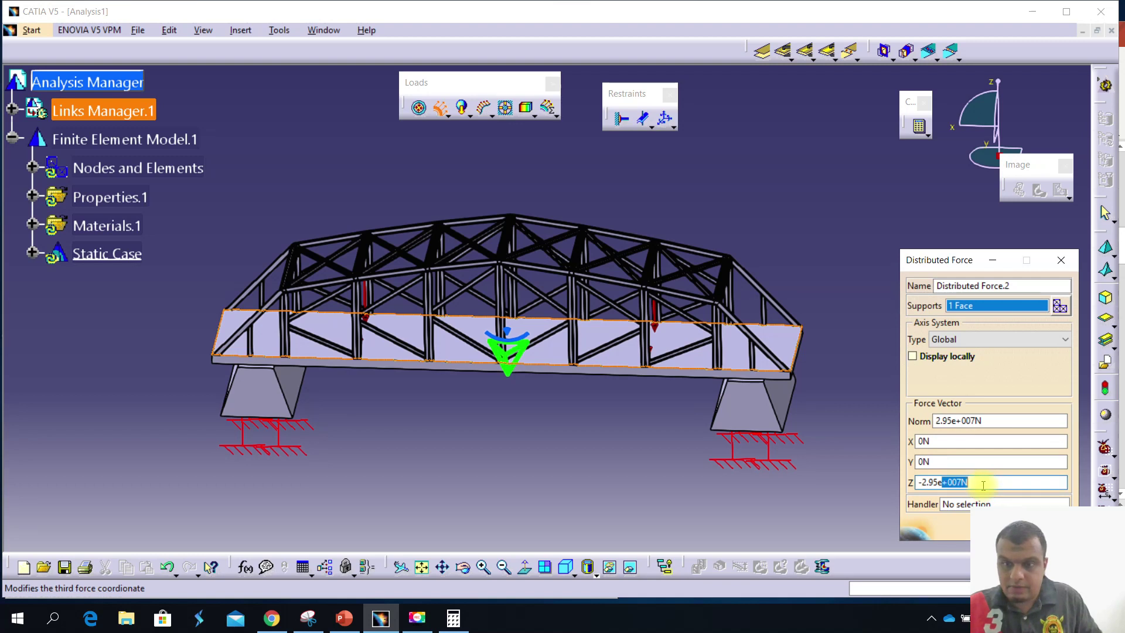
left_click(924, 482)
key("Return")
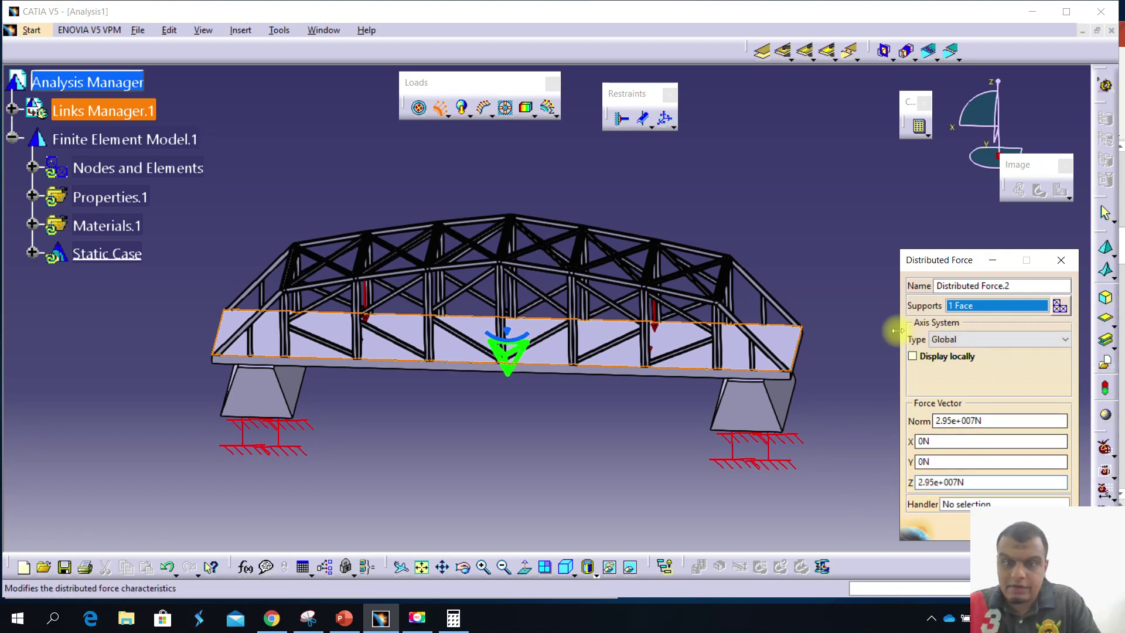
middle_click_drag(642, 340, 528, 352)
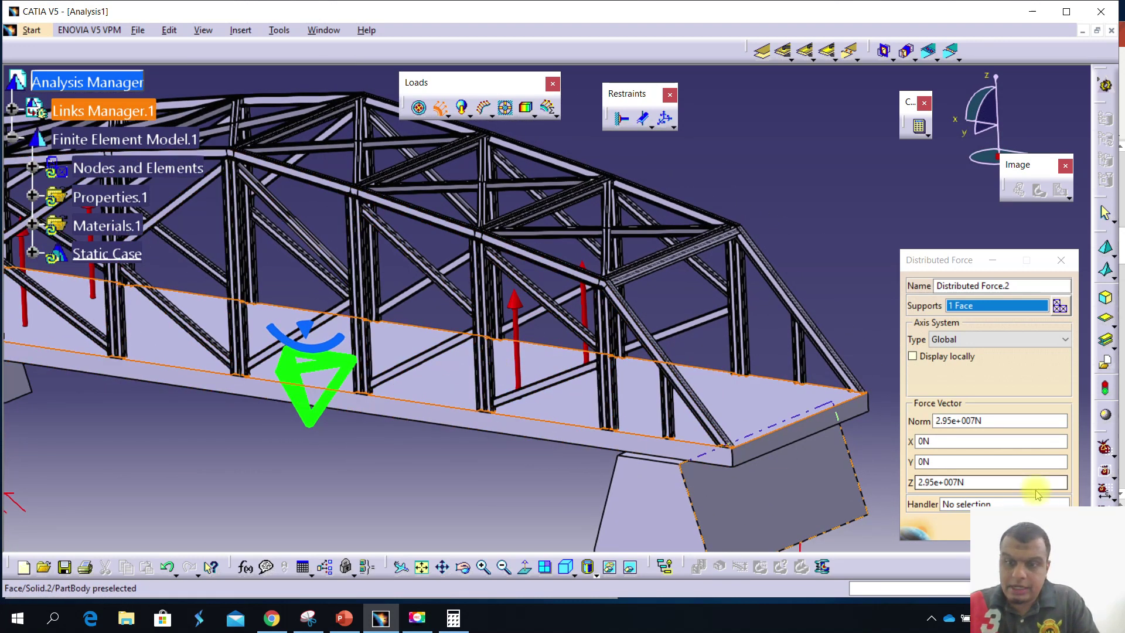
Set the Z force component to -2.95e+007 N and check the direction of the load arrows on the deck
left_click(919, 481)
type("-")
key("Return")
middle_click_drag(505, 441, 415, 460)
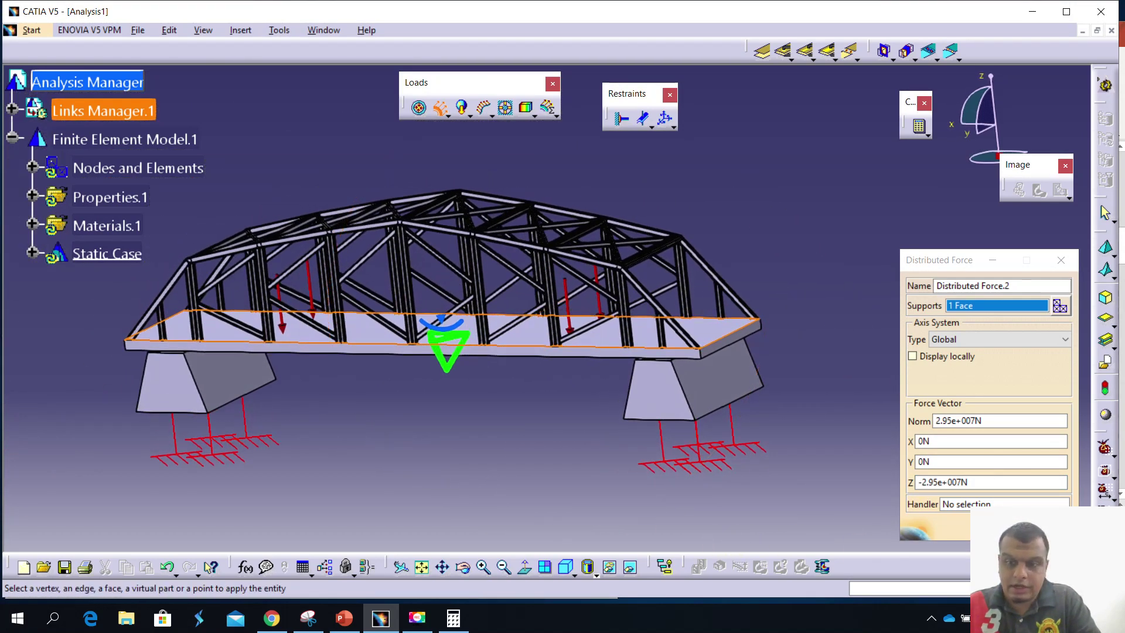
Accept the distributed deck load and compute the full analysis with the All option, continuing past the mesh warnings and resource estimate
left_click(1020, 527)
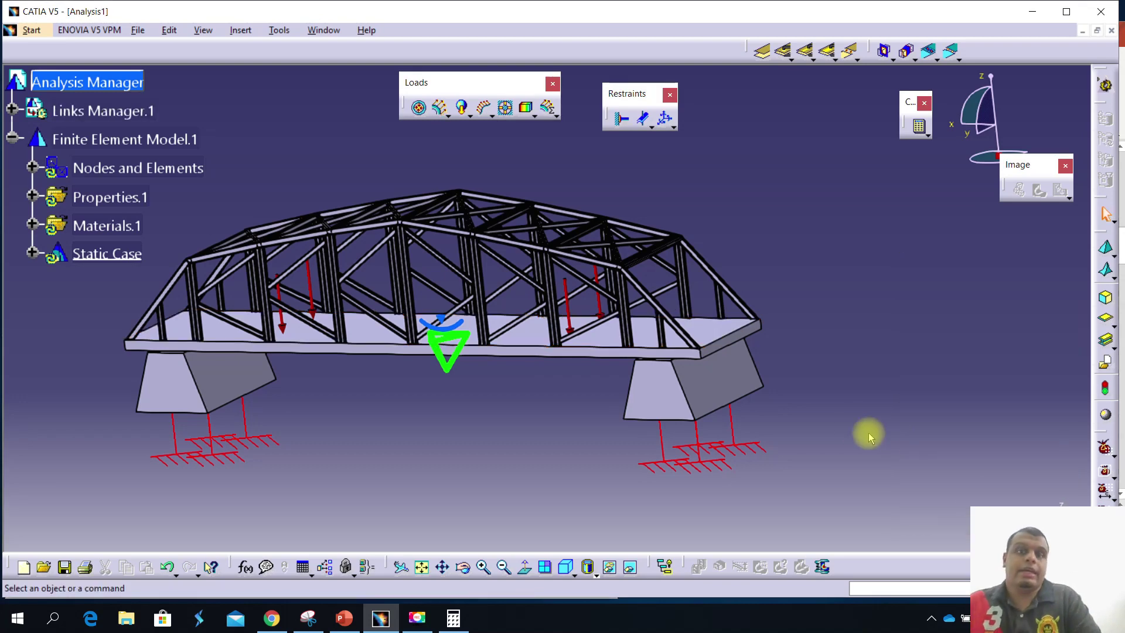
middle_click_drag(485, 434, 522, 417)
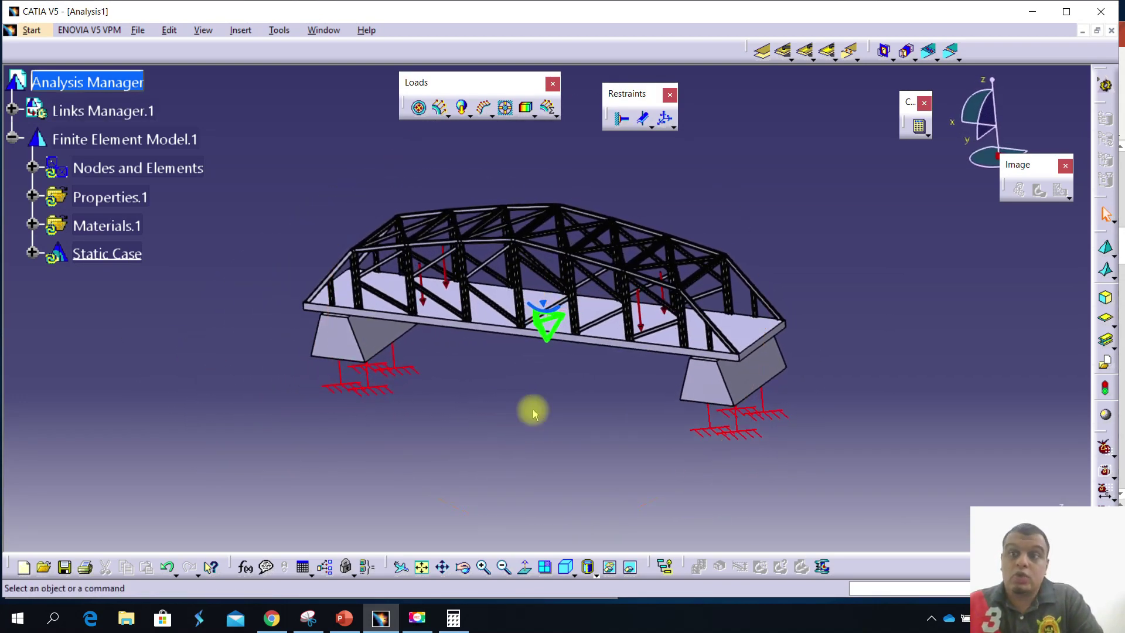
left_click(919, 130)
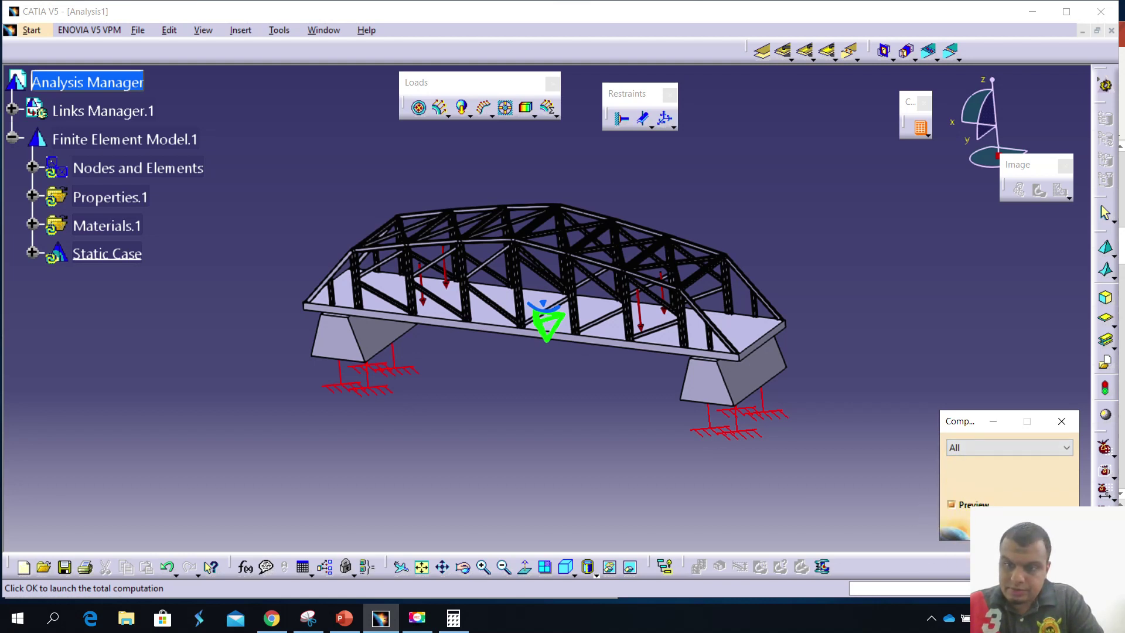
left_click(1023, 526)
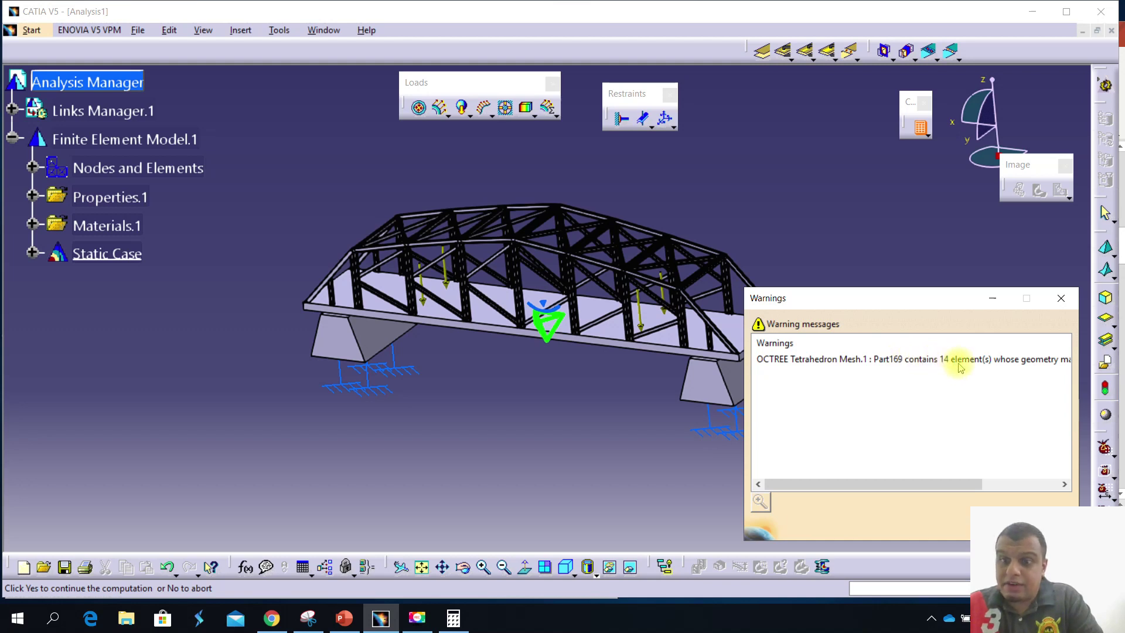
left_click_drag(938, 482, 1026, 499)
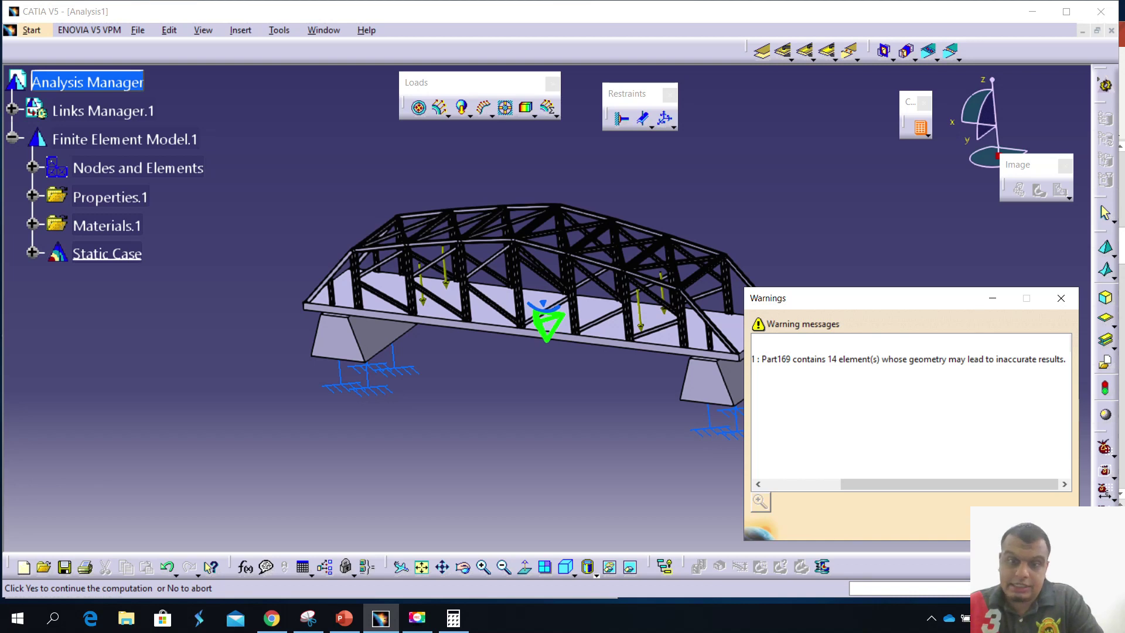
key("Return")
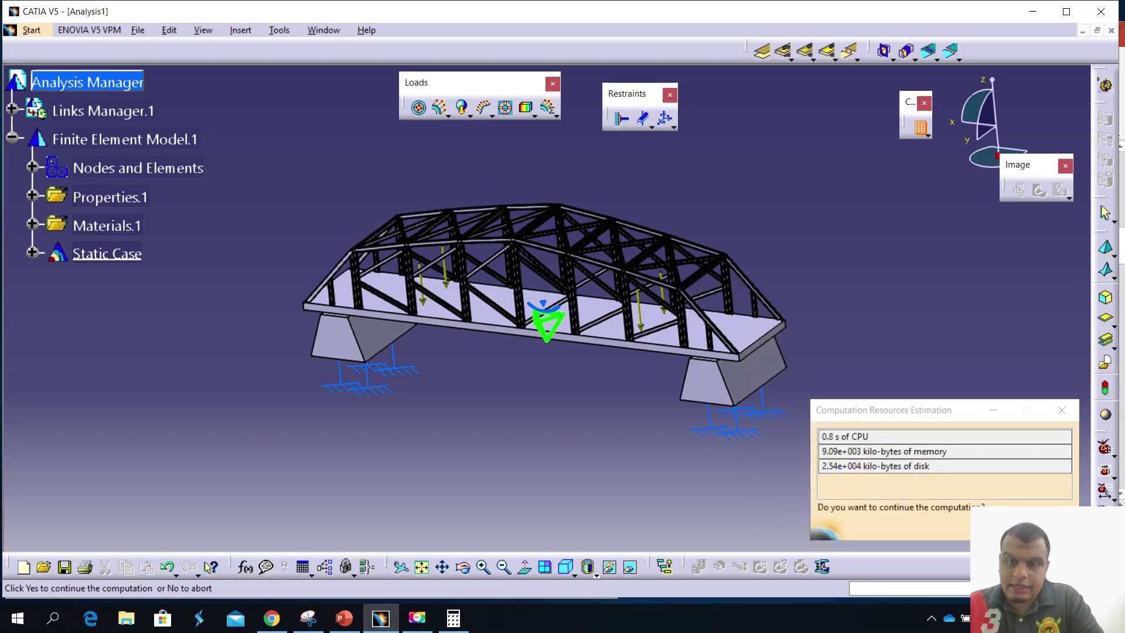
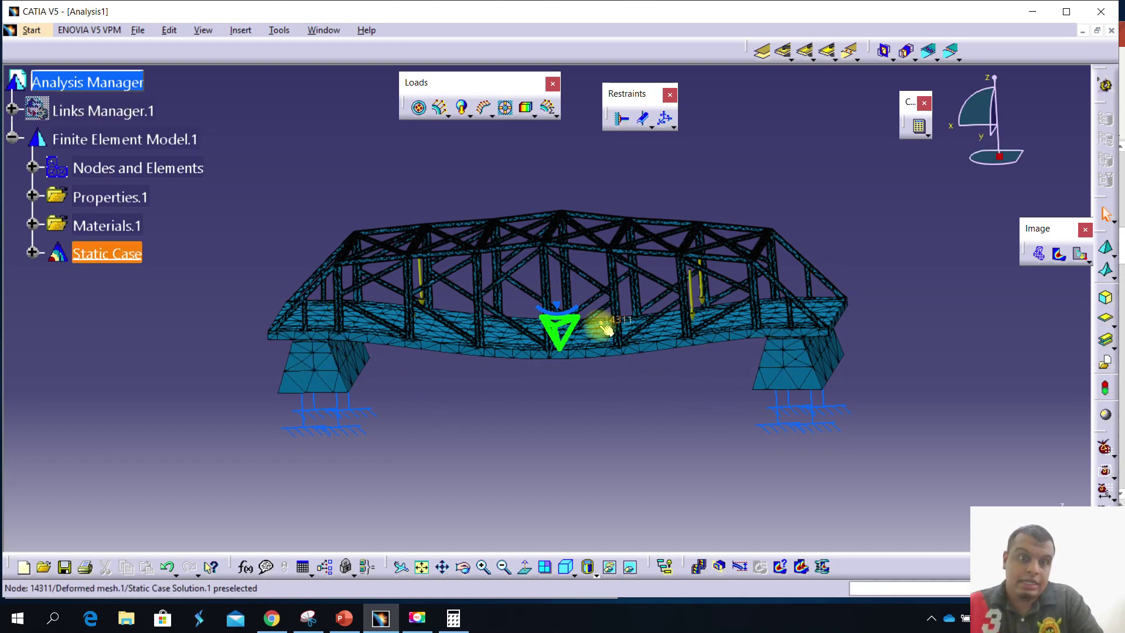
Display the Von Mises stress image on the bridge and move the Image toolbar clear of the color legend
mouse_move(1042, 229)
left_mouse_down()
mouse_move(1001, 231)
mouse_move(1026, 234)
left_mouse_up()
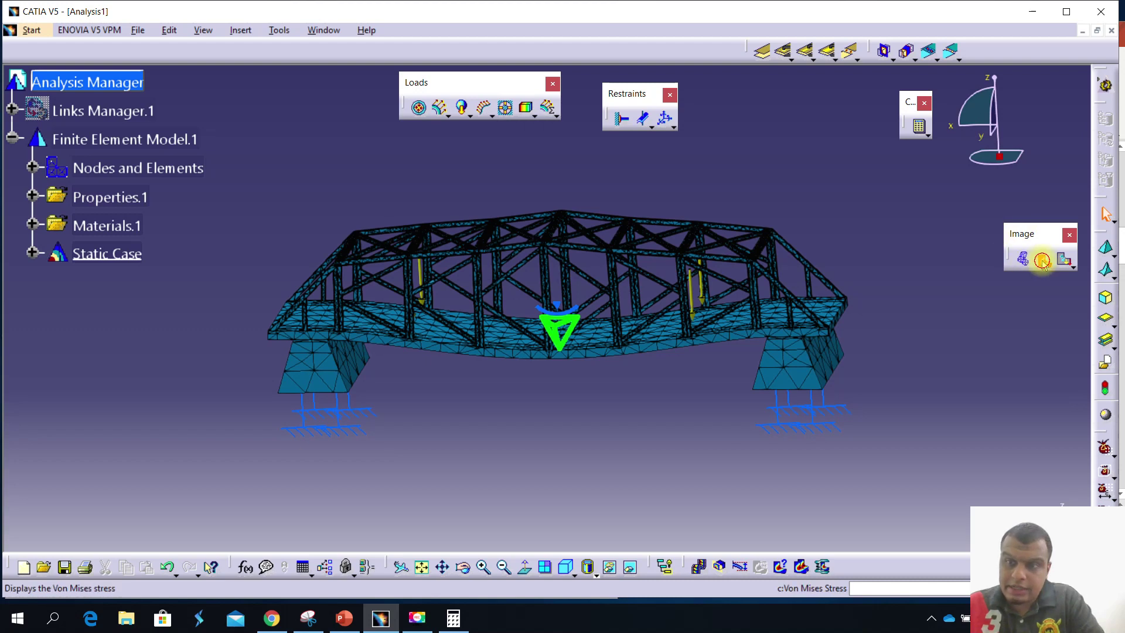
left_click(1043, 261)
left_click_drag(1021, 233, 935, 139)
middle_click_drag(928, 278, 974, 259)
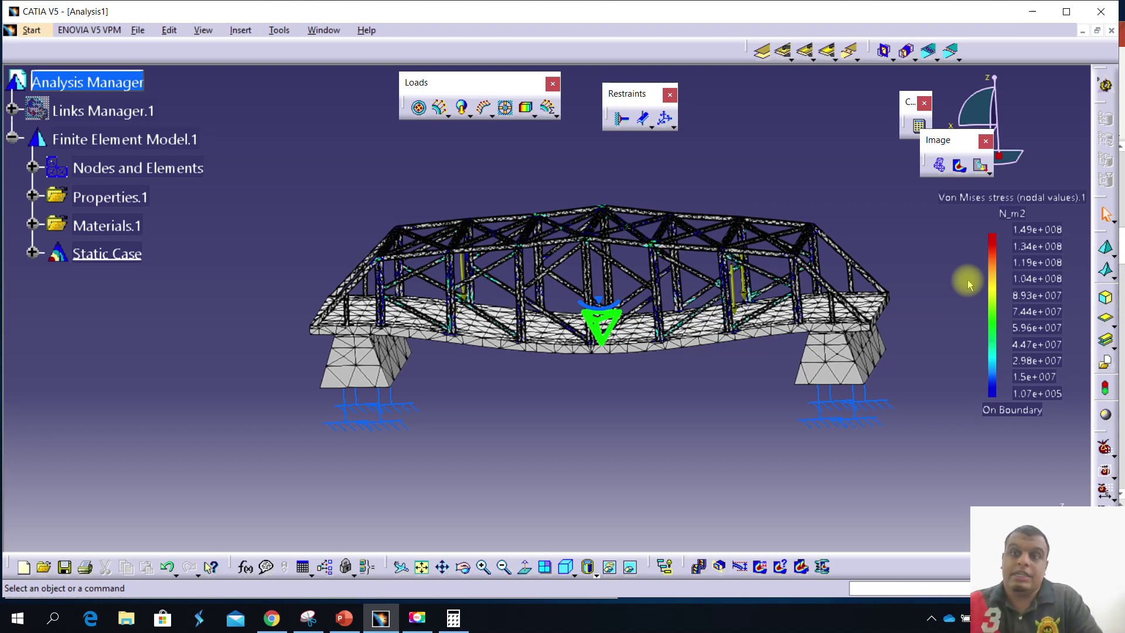
Display the translational displacement vector image and inspect the displacements at nodes along the truss, from its end towards midspan
left_click(983, 170)
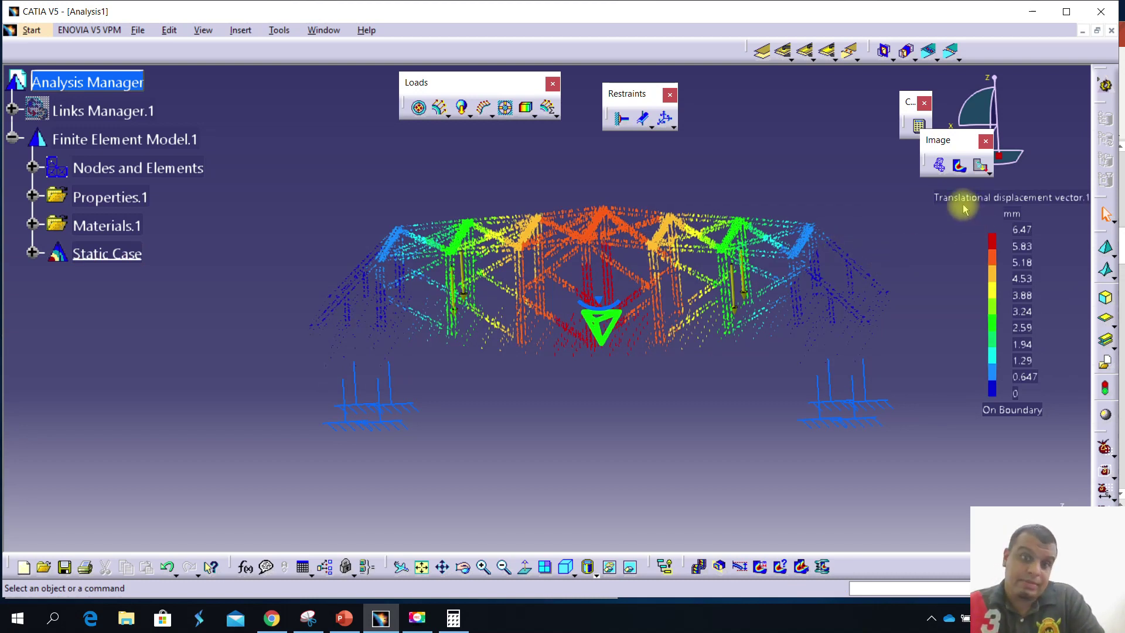
mouse_move(330, 305)
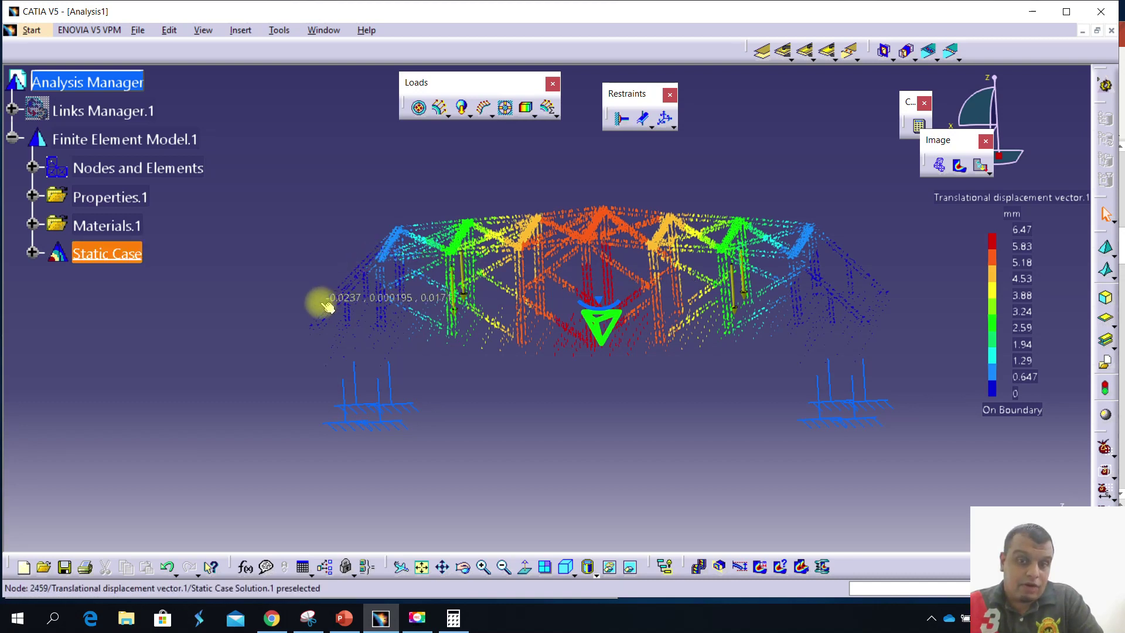
mouse_move(535, 236)
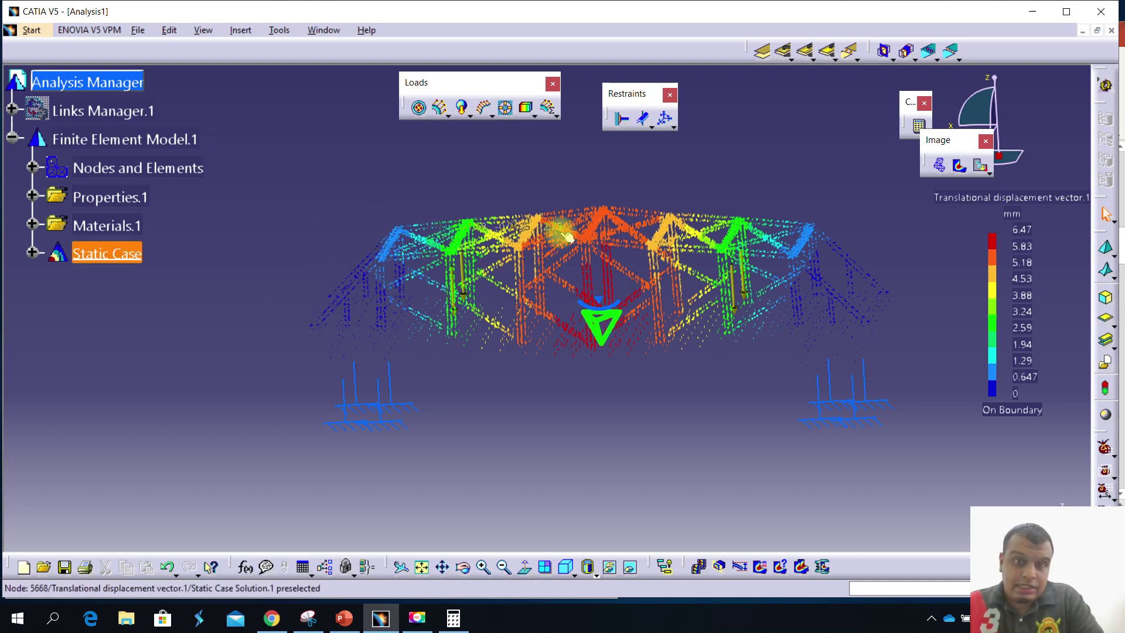
mouse_move(688, 297)
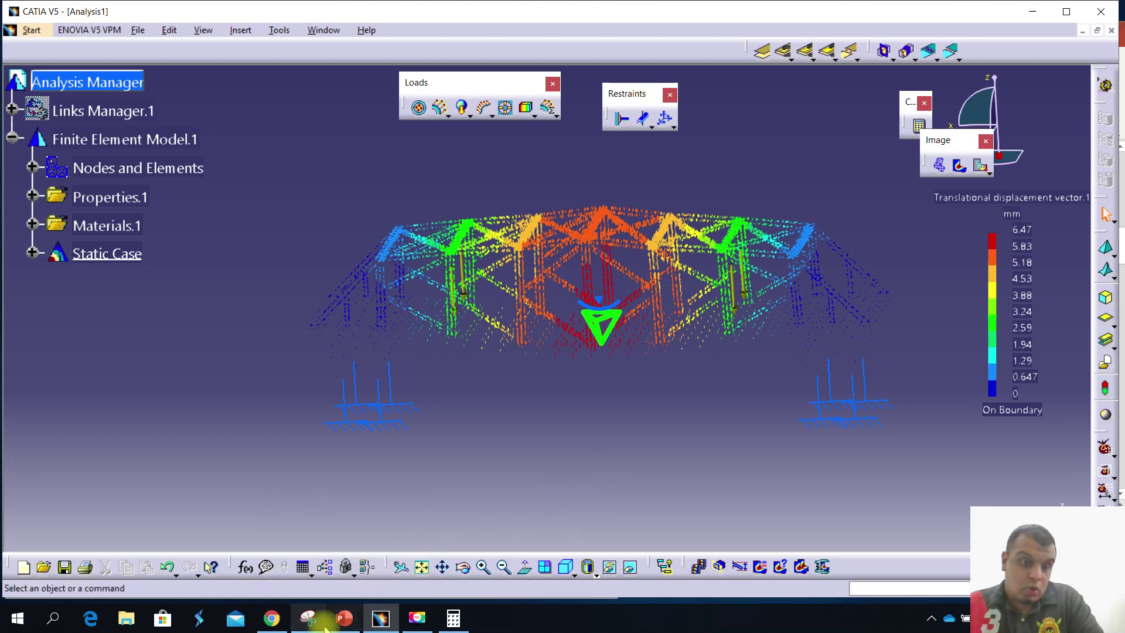
Switch to the Generative Structural Analysis presentation in PowerPoint and review the Von Mises stress and displacement result slides
left_click(344, 618)
left_click(86, 444)
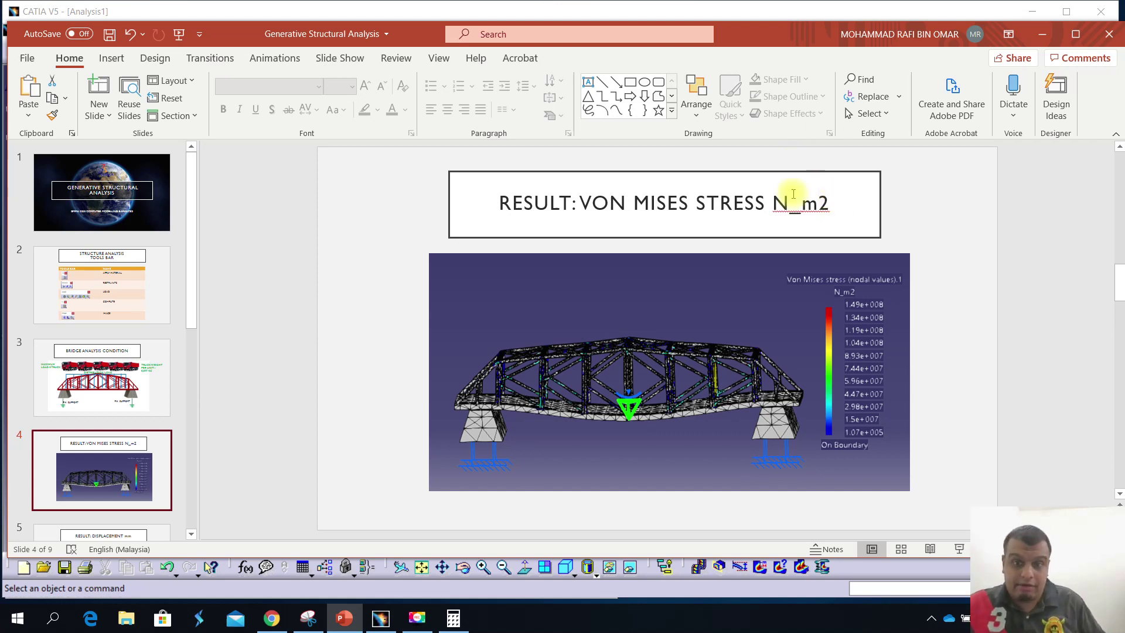
scroll(707, 283, "down", 1)
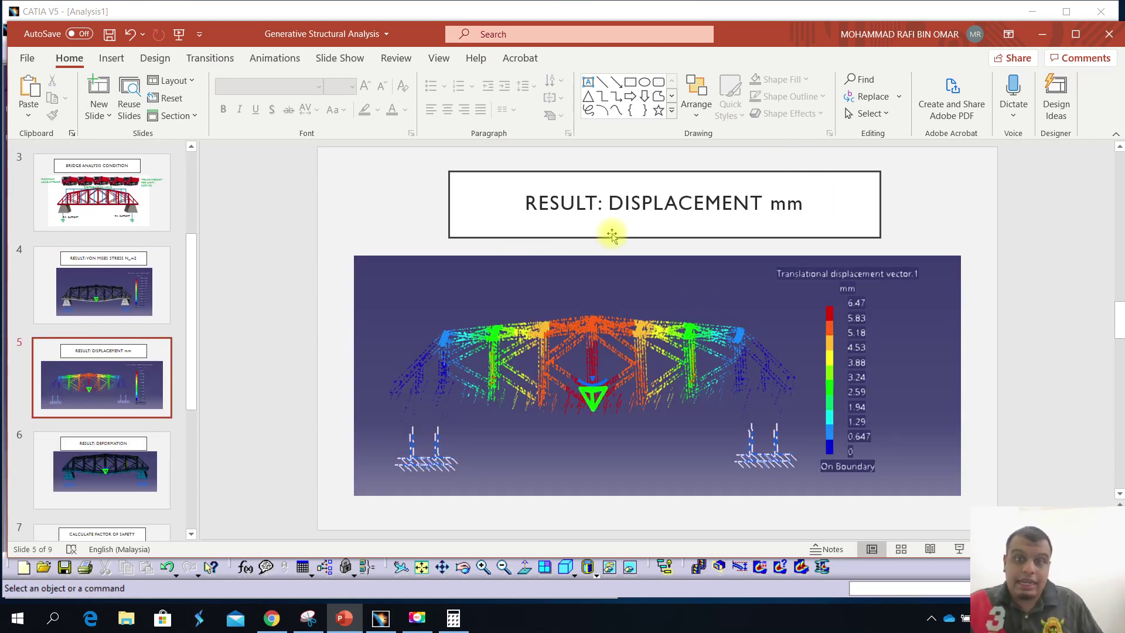